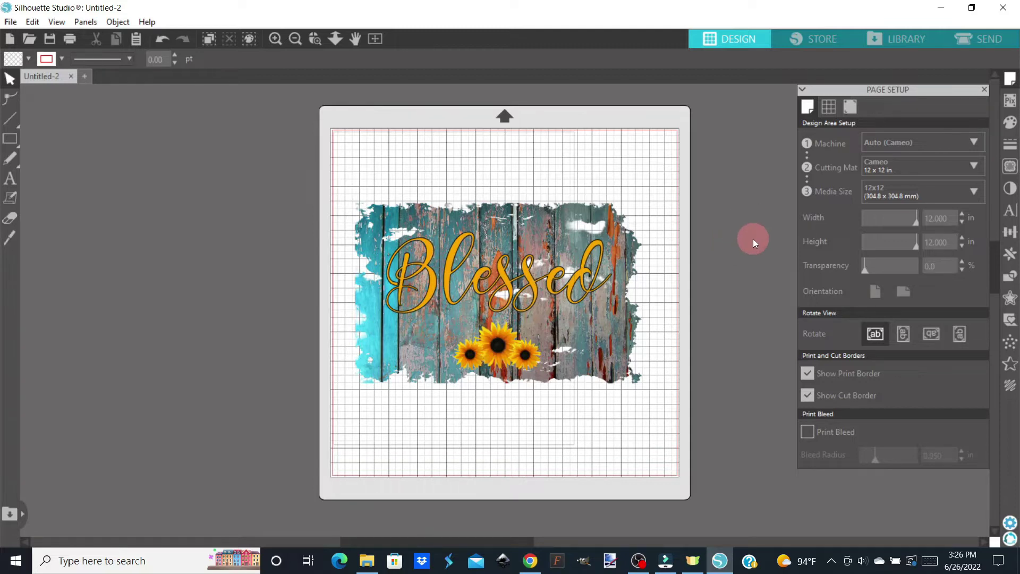
Move the Blessed design off the left side of the mat and deselect it.
{"action": "left_click_drag", "start_coordinate": [539, 287], "coordinate": [410, 285]}
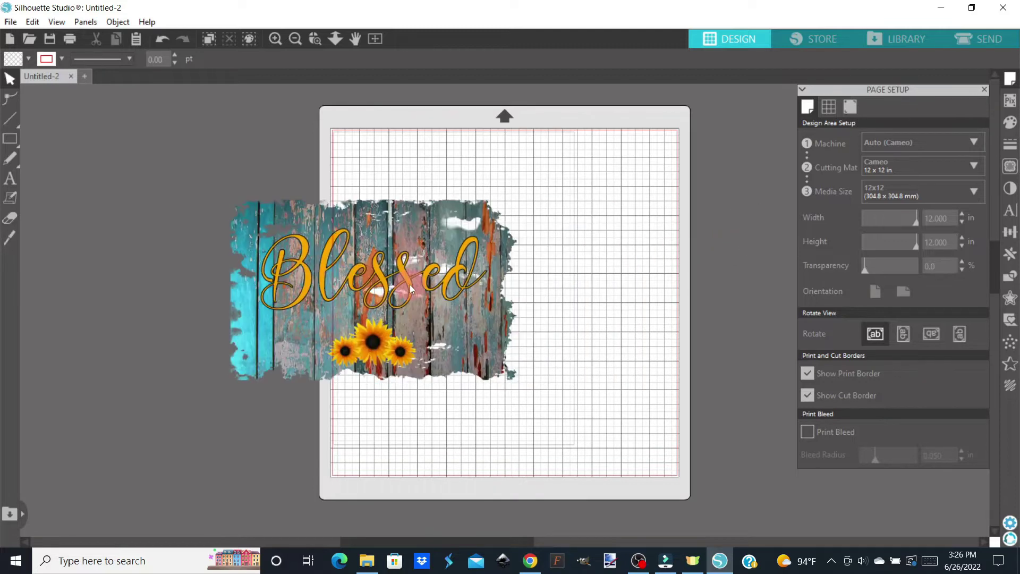
{"action": "left_click_drag", "start_coordinate": [258, 267], "coordinate": [193, 254]}
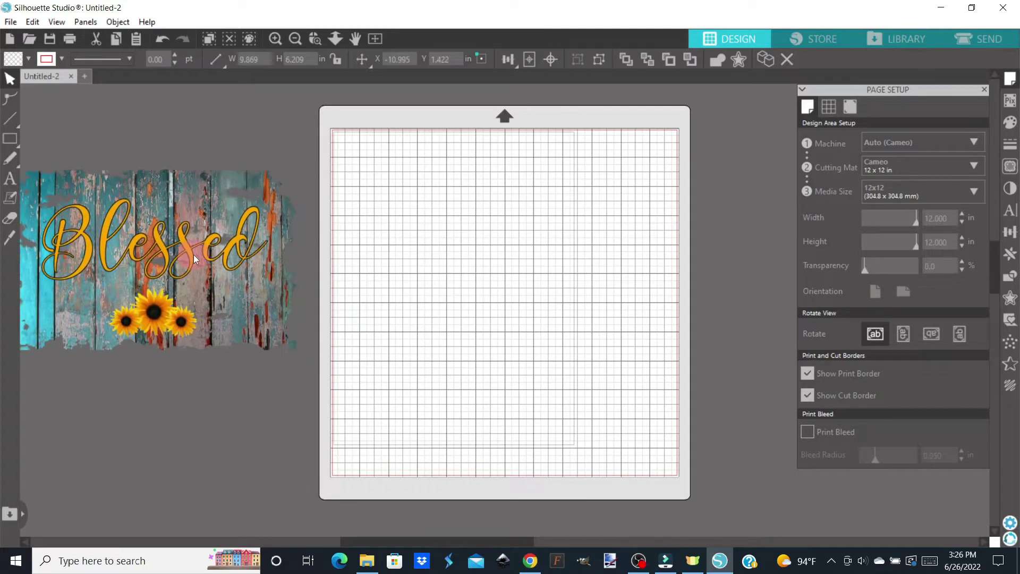
{"action": "key", "text": "Escape"}
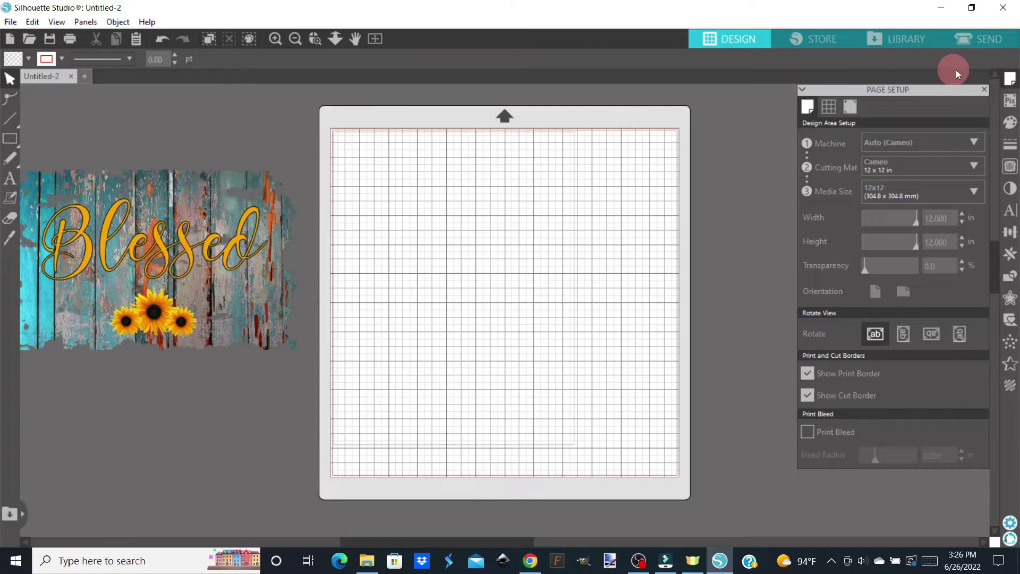
Set the cutting mat to Cameo 12 x 24 in in Page Setup.
{"action": "left_click", "coordinate": [1010, 79]}
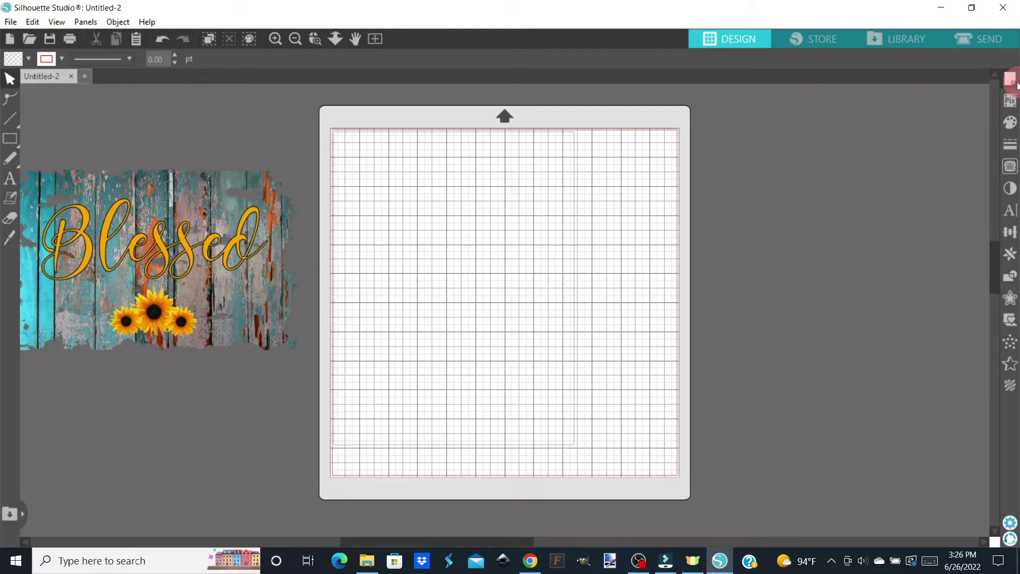
{"action": "left_click", "coordinate": [1010, 80]}
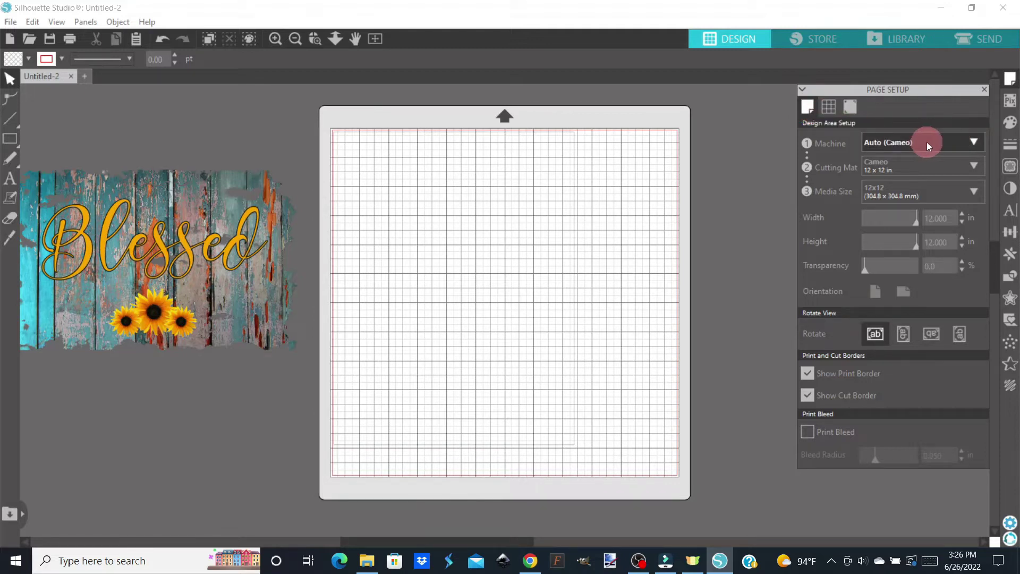
{"action": "left_click", "coordinate": [975, 167]}
{"action": "left_click", "coordinate": [884, 248]}
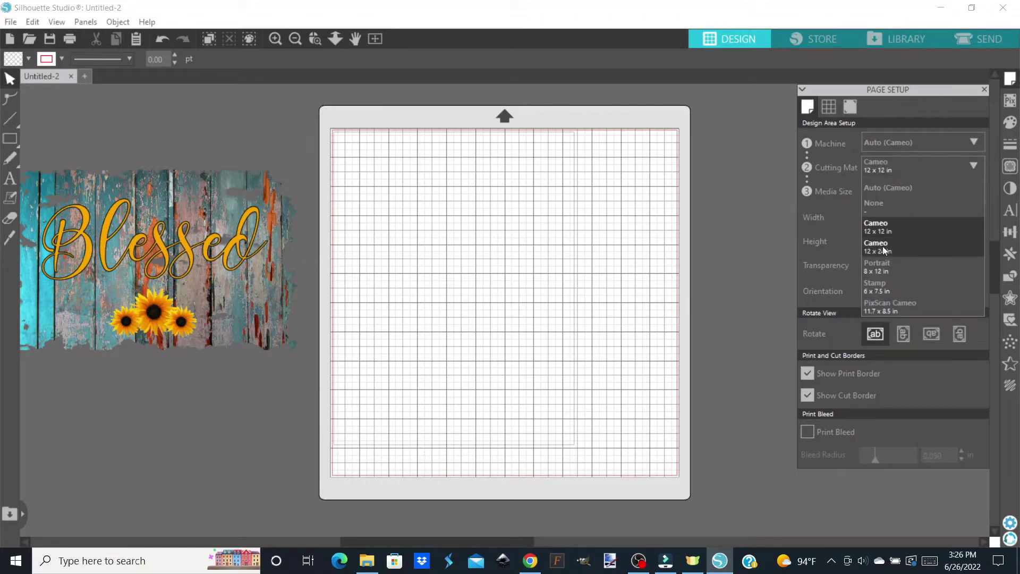
{"action": "left_click", "coordinate": [882, 247]}
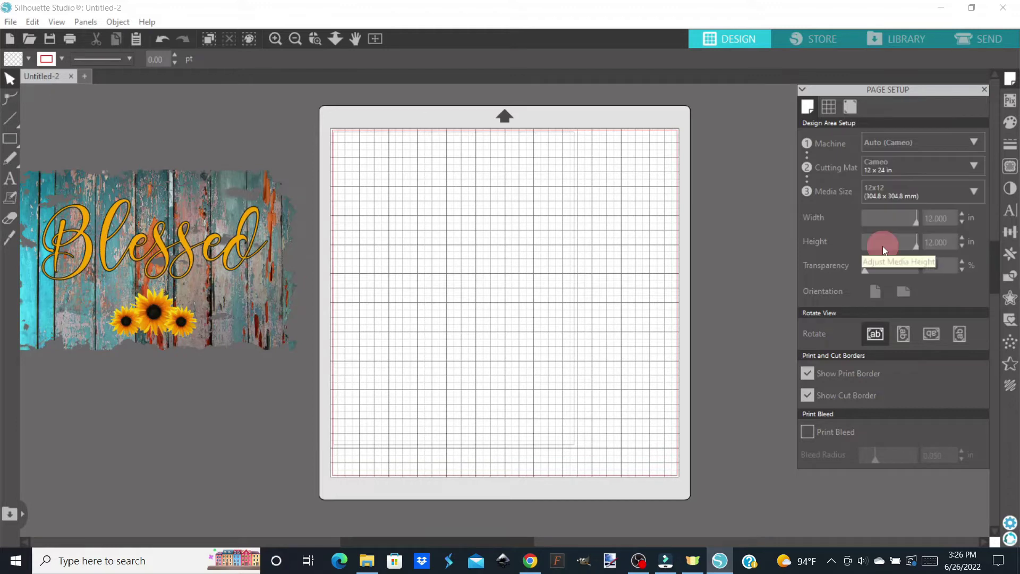
{"action": "left_click", "coordinate": [882, 301]}
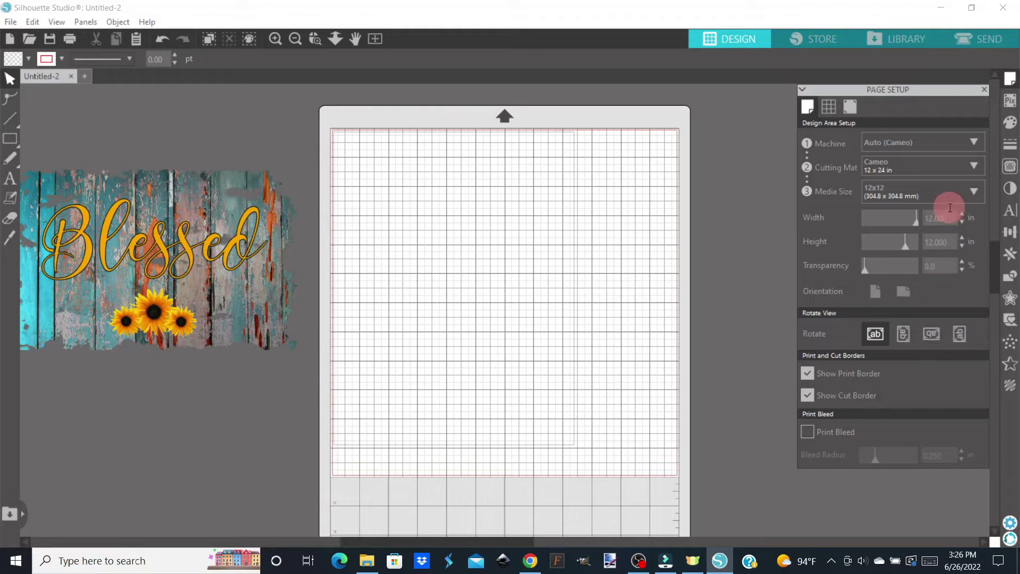
{"action": "left_click", "coordinate": [976, 192]}
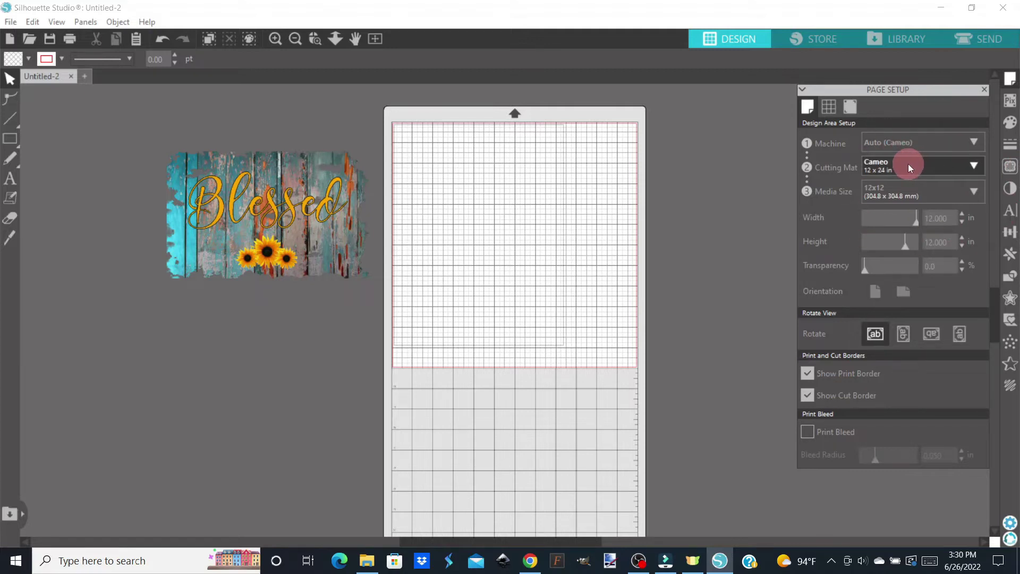
Change Media Size to Custom with width 11.00 in and height 17.00 in.
{"action": "left_click", "coordinate": [974, 193]}
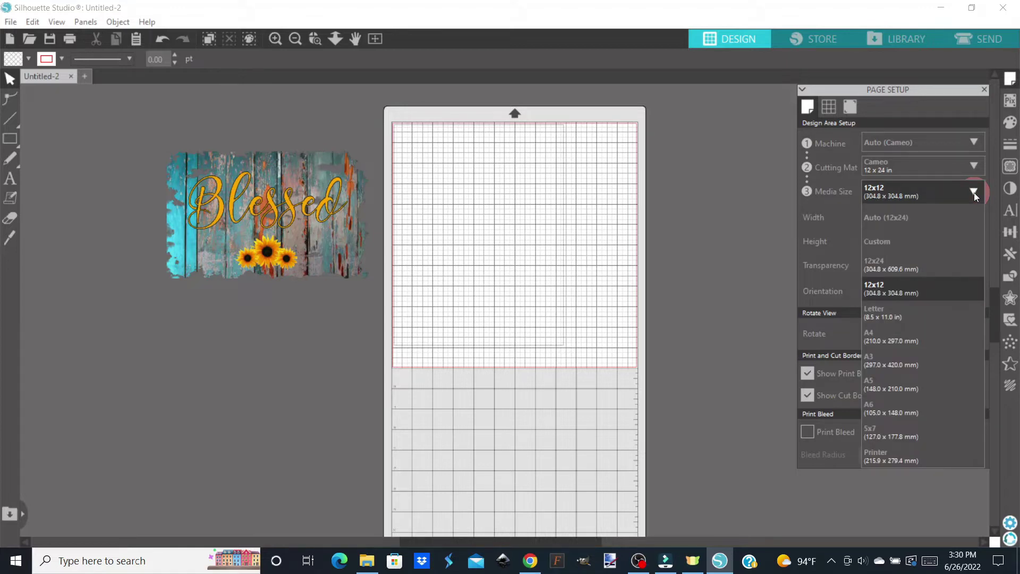
{"action": "left_click", "coordinate": [884, 241]}
{"action": "left_click", "coordinate": [952, 221]}
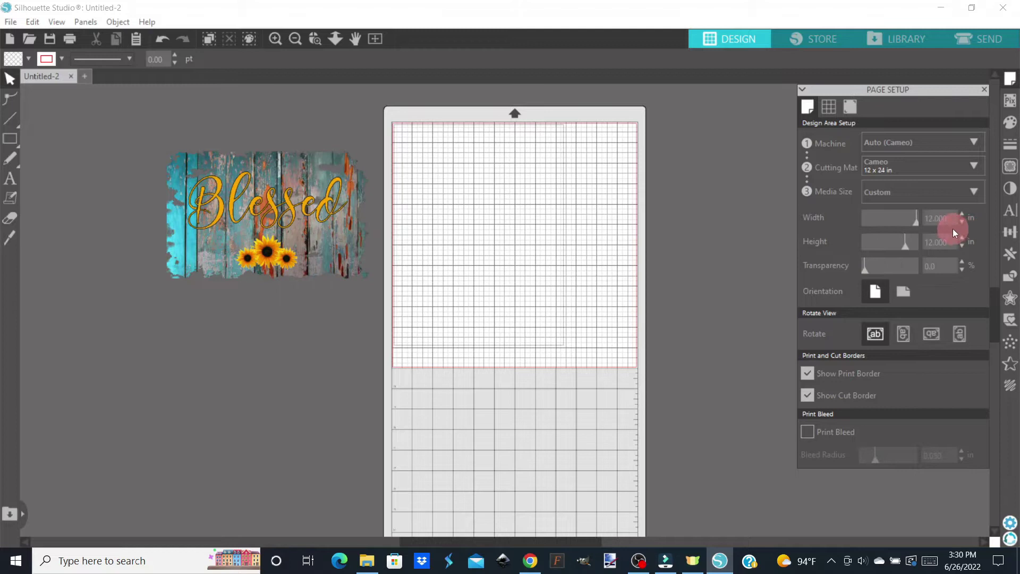
{"action": "left_click_drag", "start_coordinate": [953, 220], "coordinate": [923, 221]}
{"action": "key", "text": "BackSpace"}
{"action": "type", "text": "11.00"}
{"action": "left_click", "coordinate": [938, 242]}
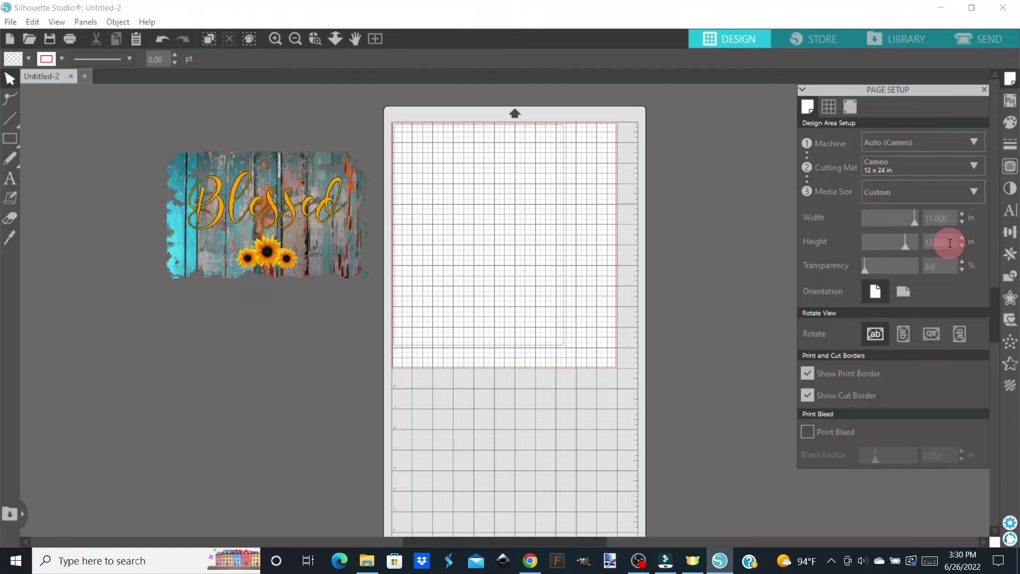
{"action": "left_click_drag", "start_coordinate": [941, 243], "coordinate": [911, 245]}
{"action": "type", "text": "17.00"}
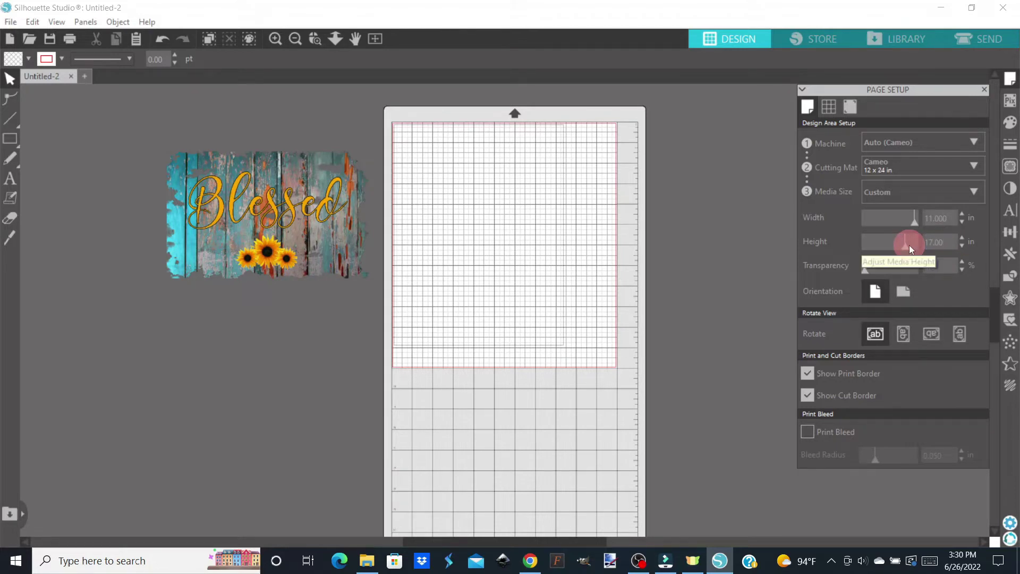
{"action": "key", "text": "Return"}
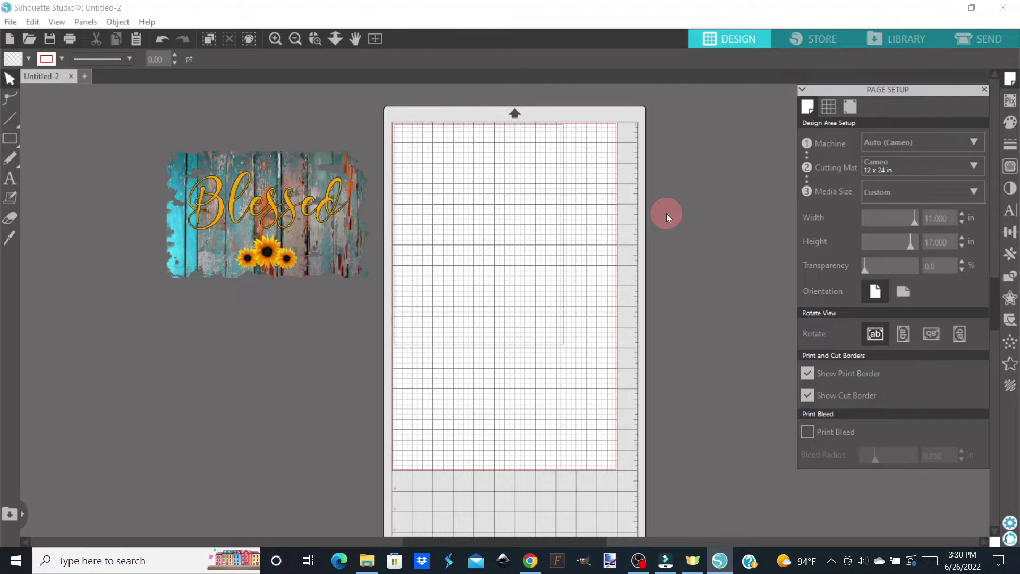
Turn off Show Grid in the Grid Settings so the mat is plain white.
{"action": "left_click", "coordinate": [829, 107]}
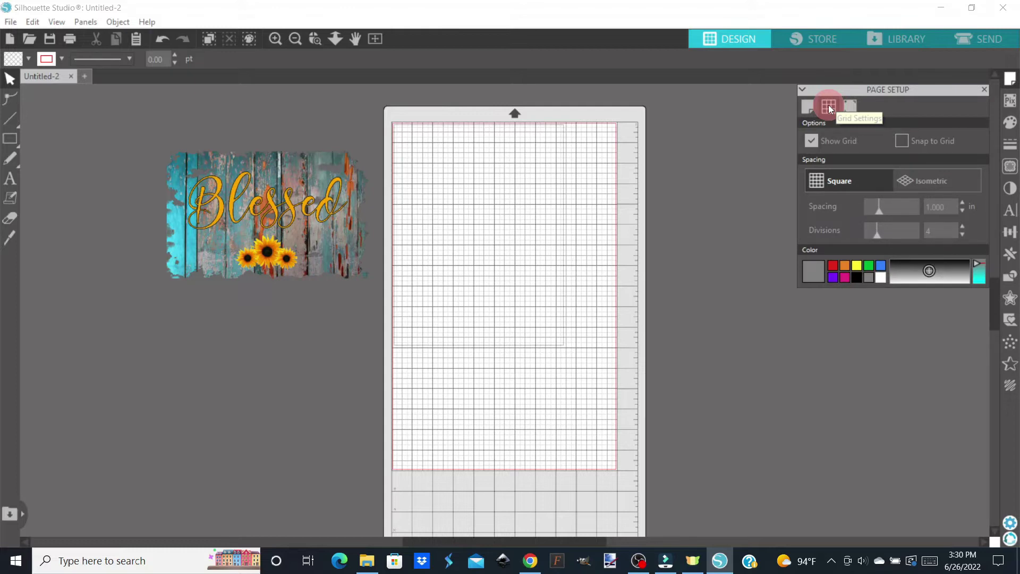
{"action": "left_click", "coordinate": [812, 140]}
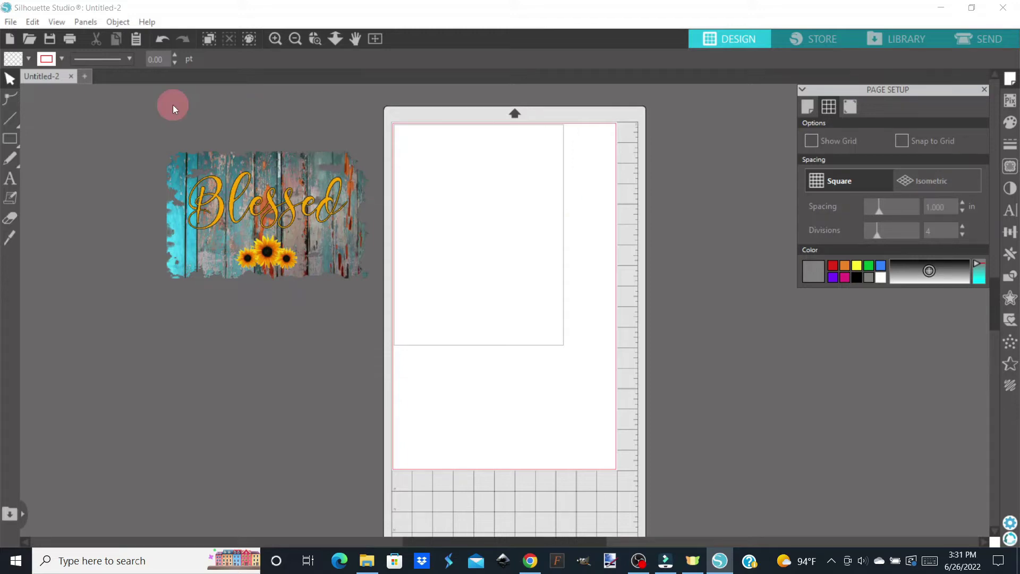
Set the WF-7720 printer preferences to Paper Cassette 2 and Tabloid (11 x 17 in) document size.
{"action": "left_click", "coordinate": [12, 22]}
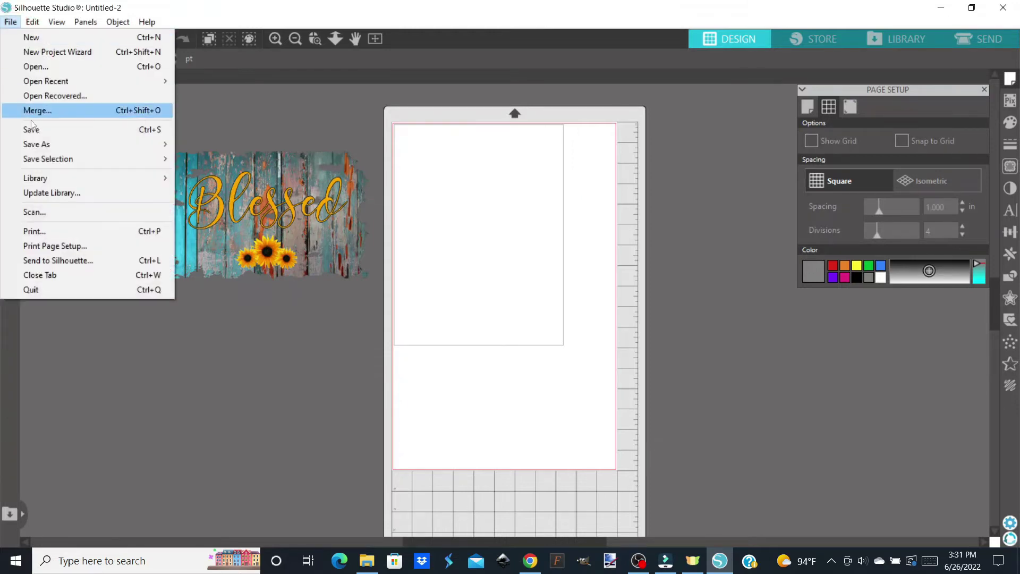
{"action": "left_click", "coordinate": [34, 231]}
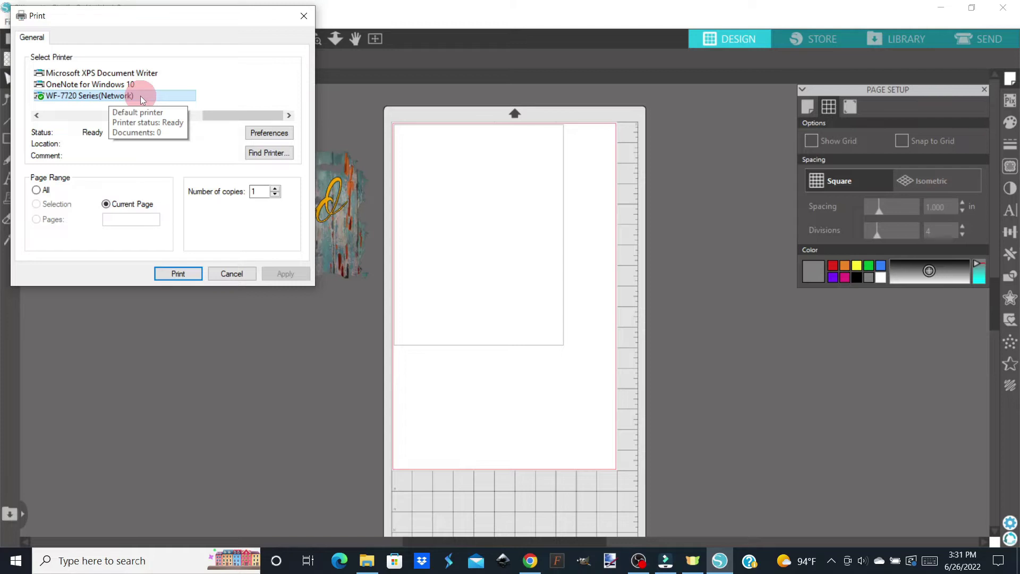
{"action": "left_click", "coordinate": [261, 134]}
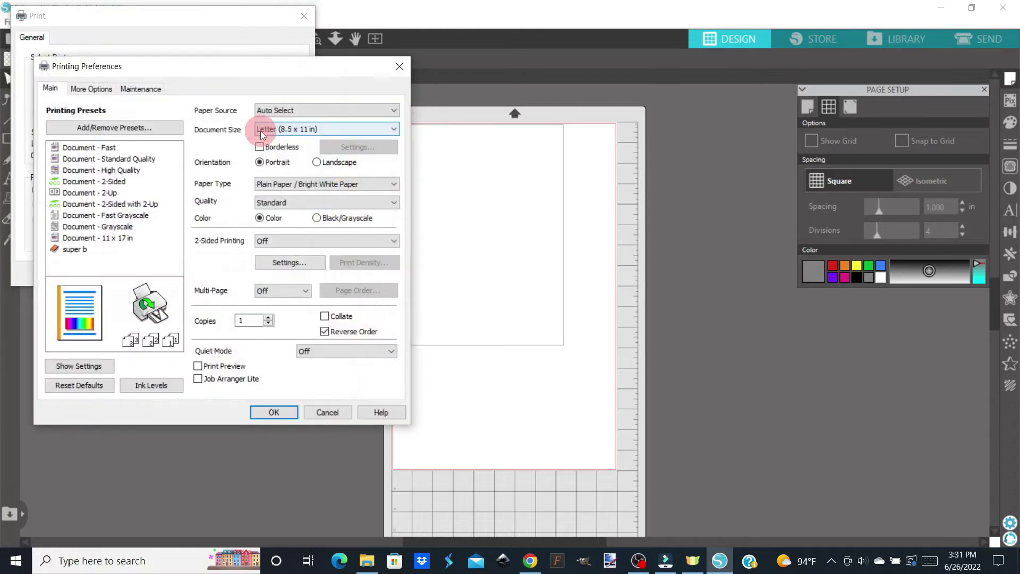
{"action": "left_click", "coordinate": [393, 110]}
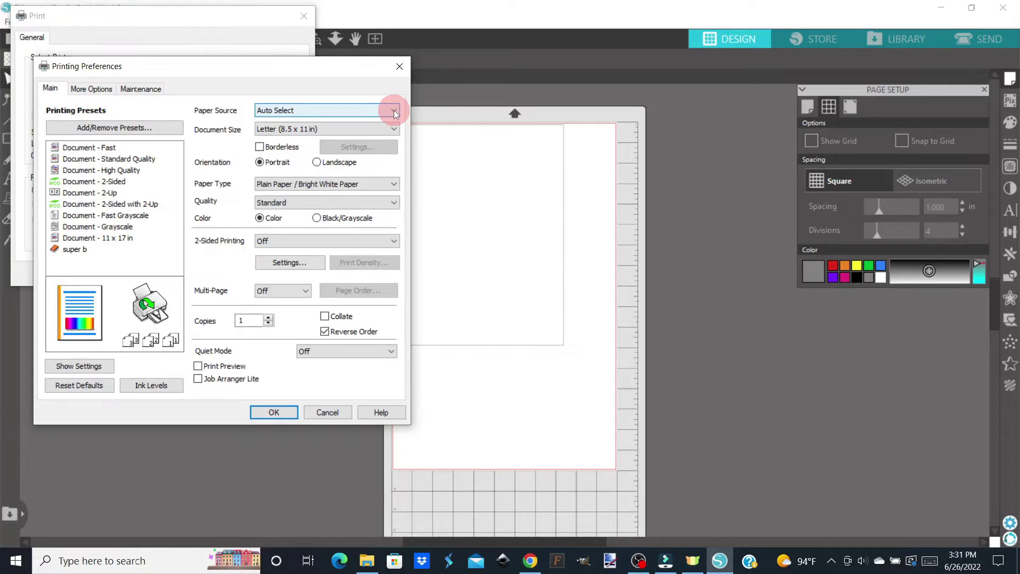
{"action": "left_click", "coordinate": [395, 113]}
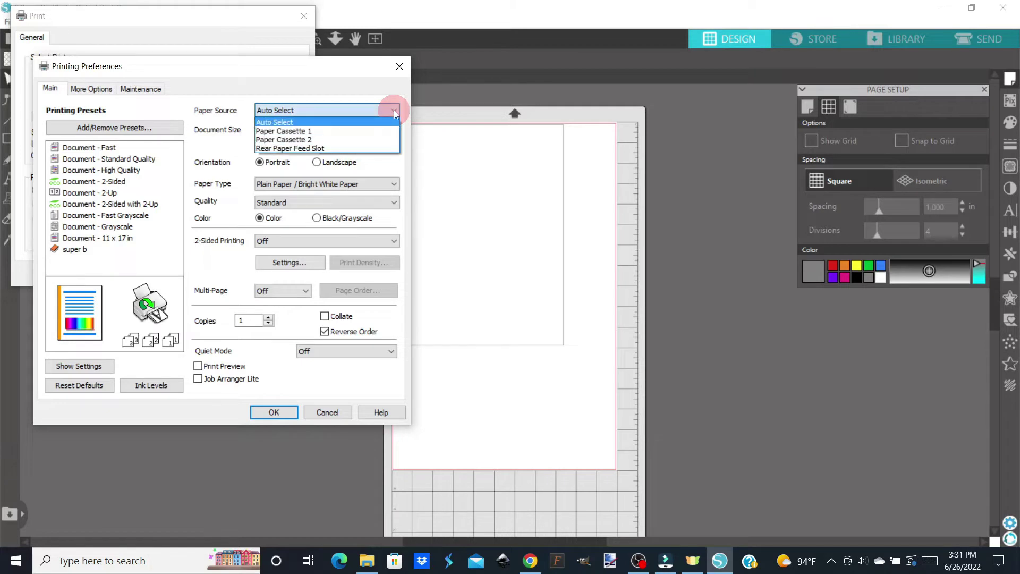
{"action": "left_click", "coordinate": [320, 139]}
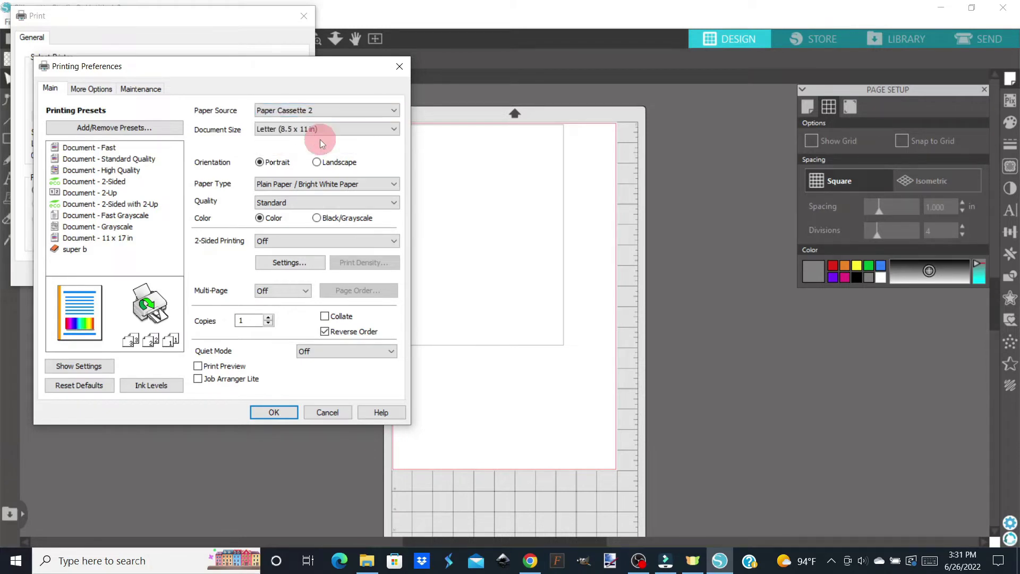
{"action": "left_click", "coordinate": [393, 131]}
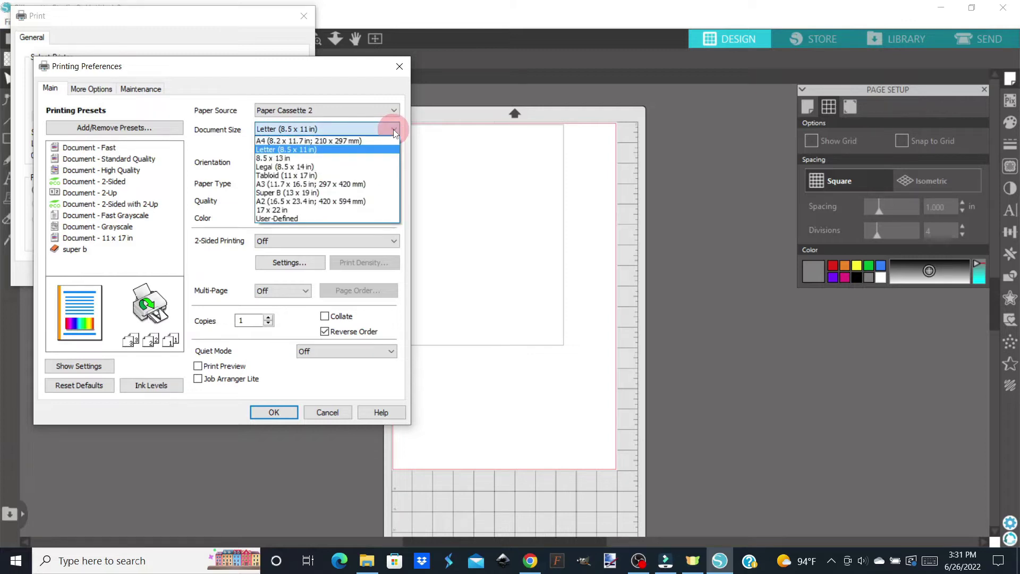
{"action": "left_click", "coordinate": [313, 176]}
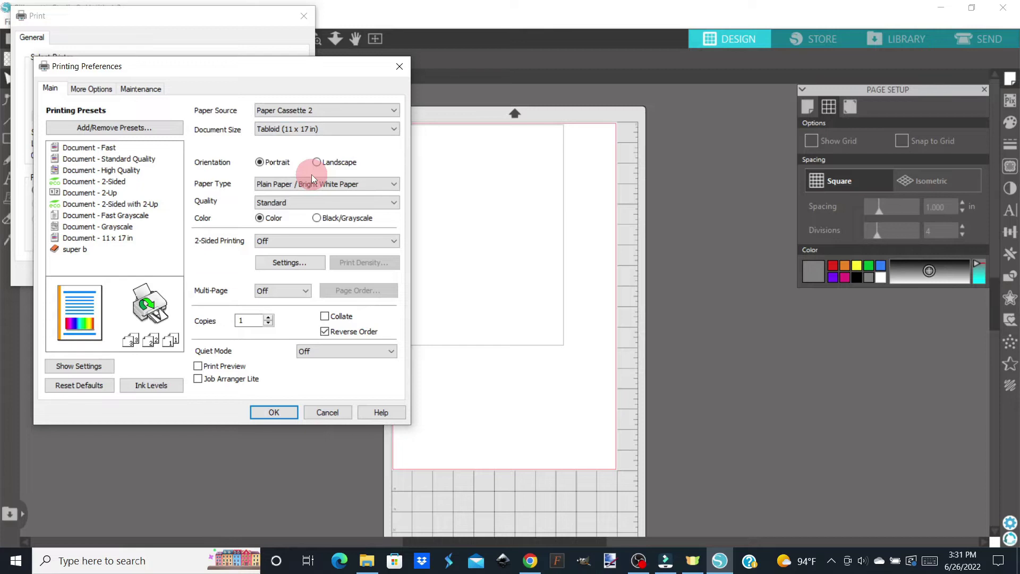
Set the driver's colour correction to Custom using ICM under More Options.
{"action": "left_click", "coordinate": [105, 91]}
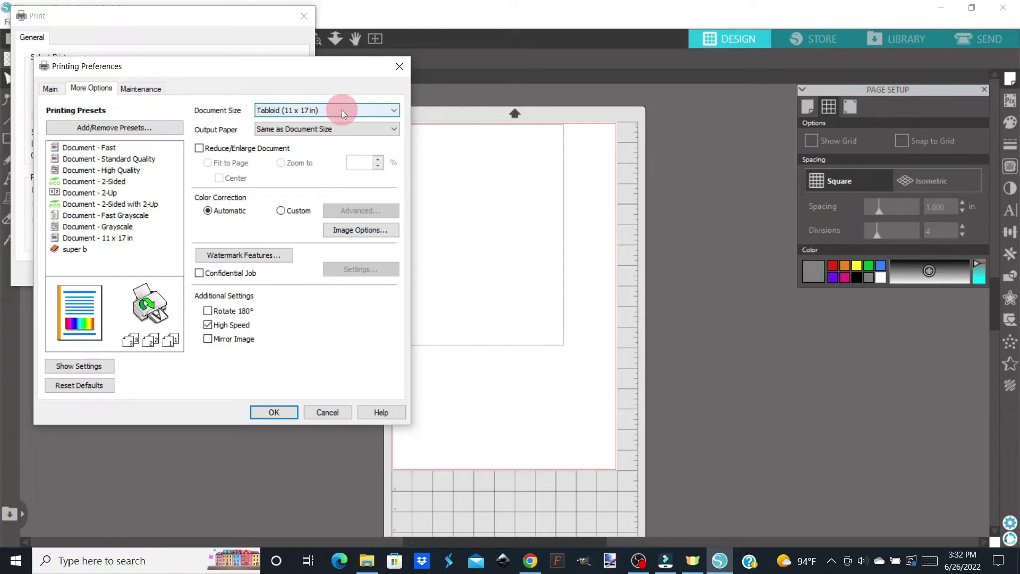
{"action": "left_click", "coordinate": [282, 211]}
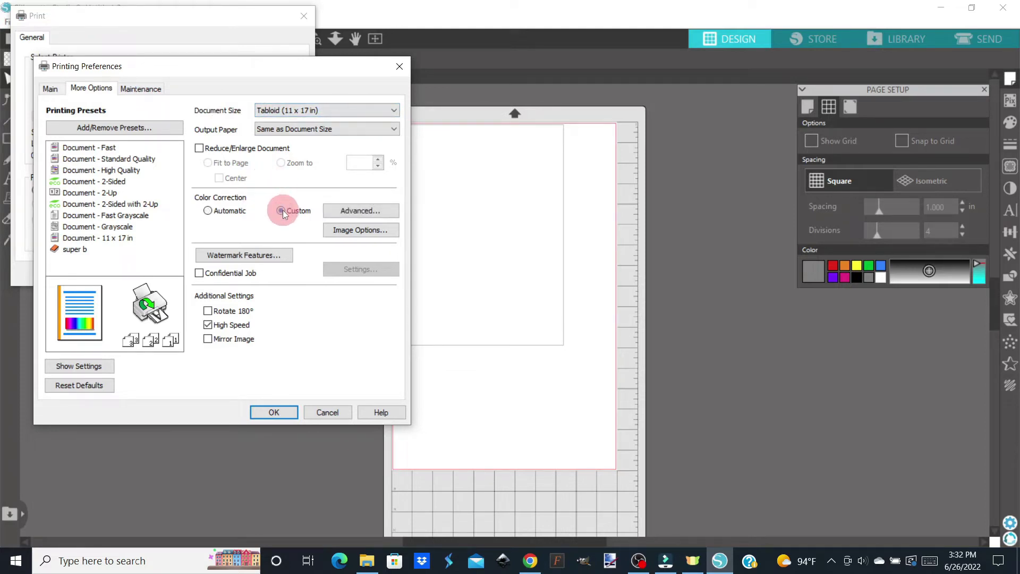
{"action": "left_click", "coordinate": [367, 210]}
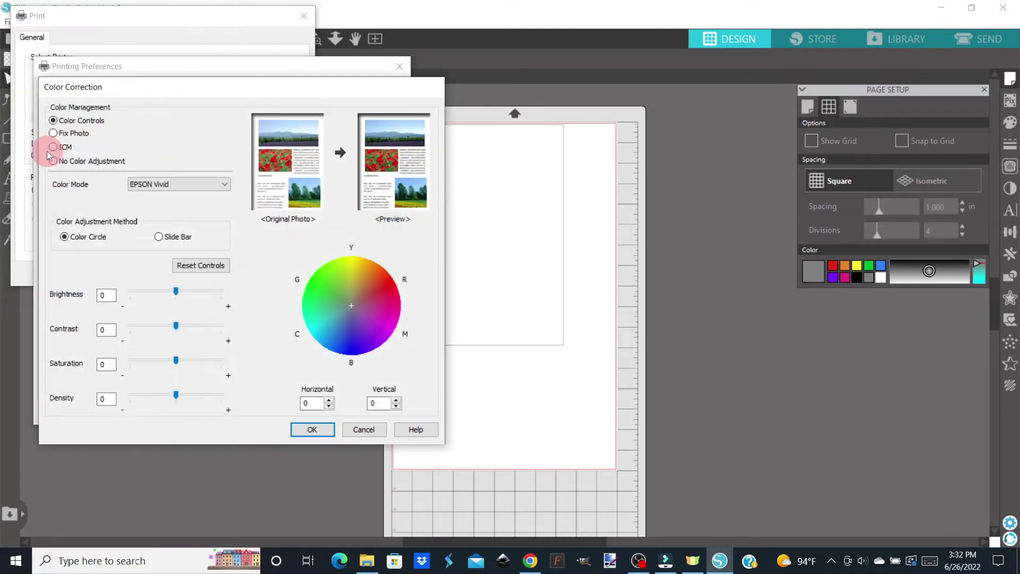
{"action": "left_click", "coordinate": [54, 147]}
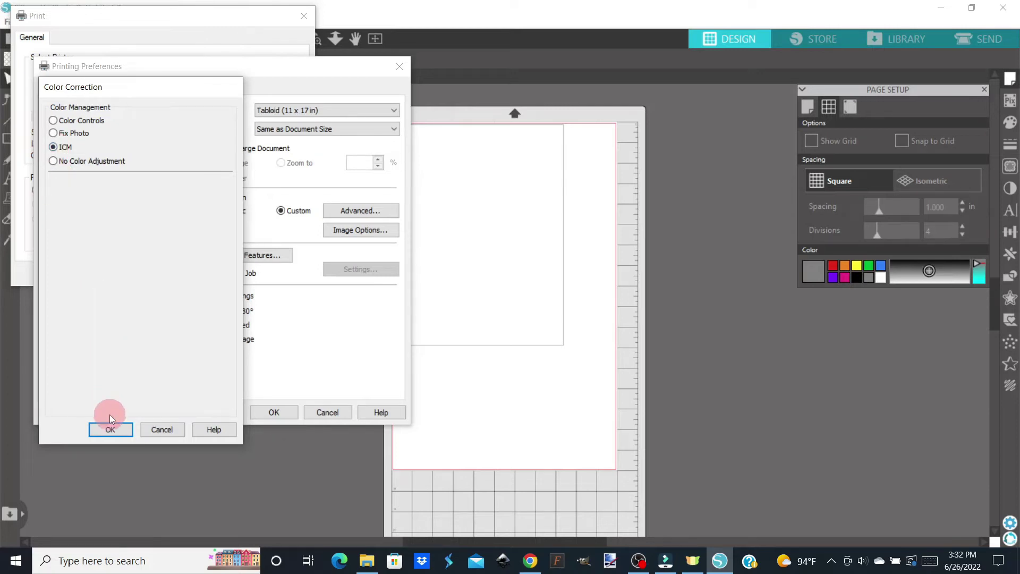
{"action": "left_click", "coordinate": [110, 429]}
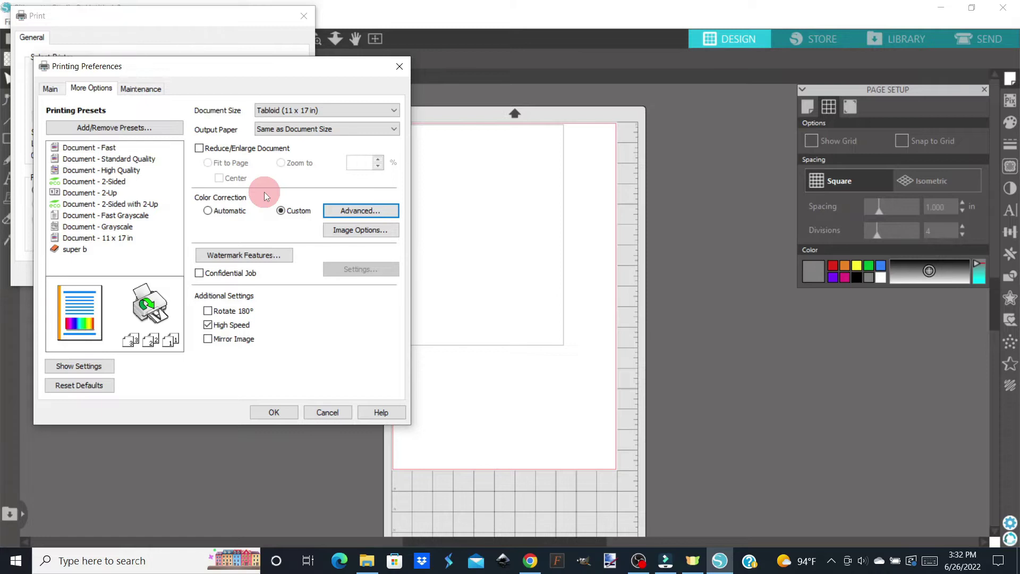
Turn off High Speed printing, save the preferences and apply them to the job.
{"action": "left_click", "coordinate": [208, 326]}
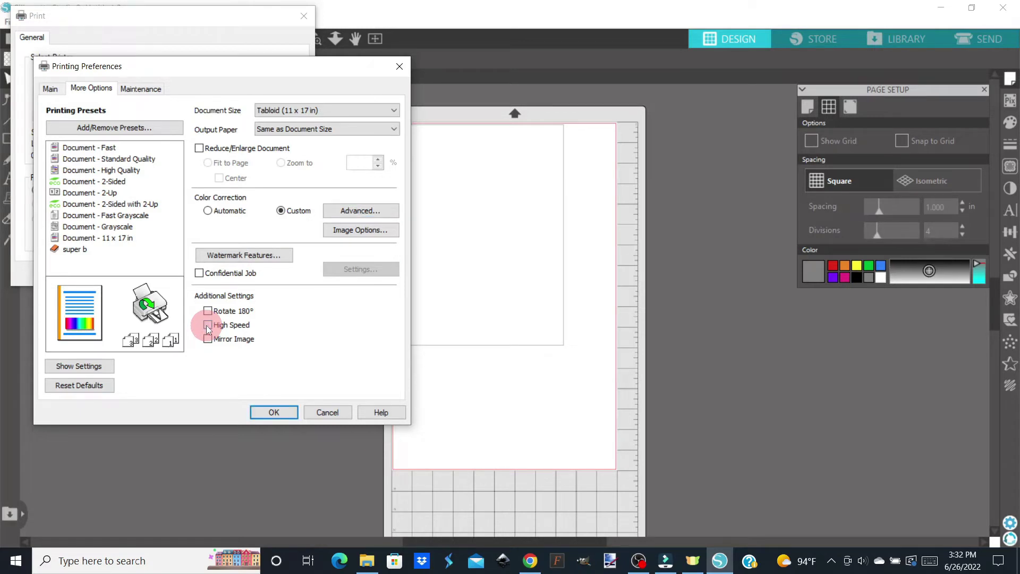
{"action": "left_click", "coordinate": [272, 412]}
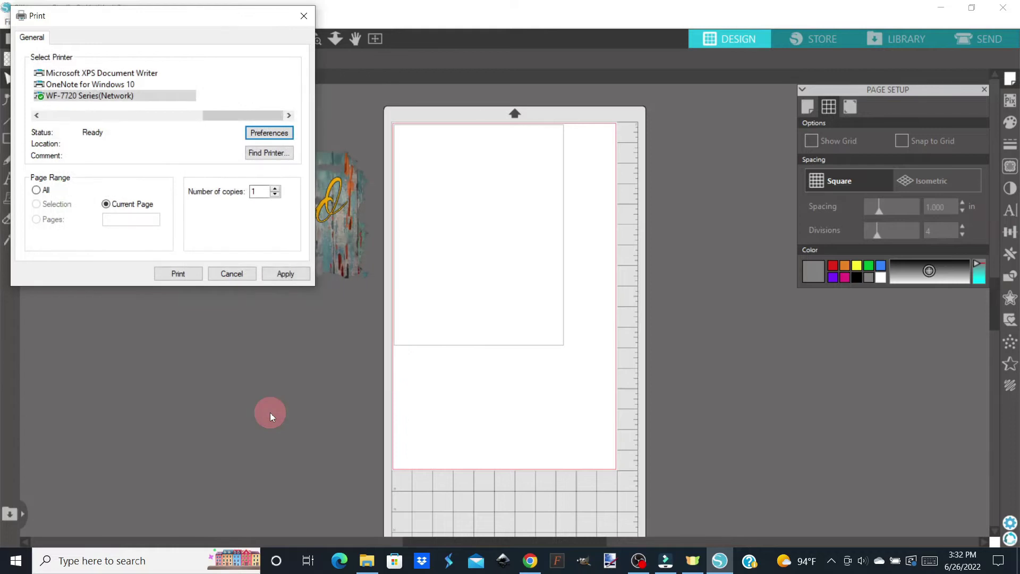
{"action": "left_click", "coordinate": [289, 273]}
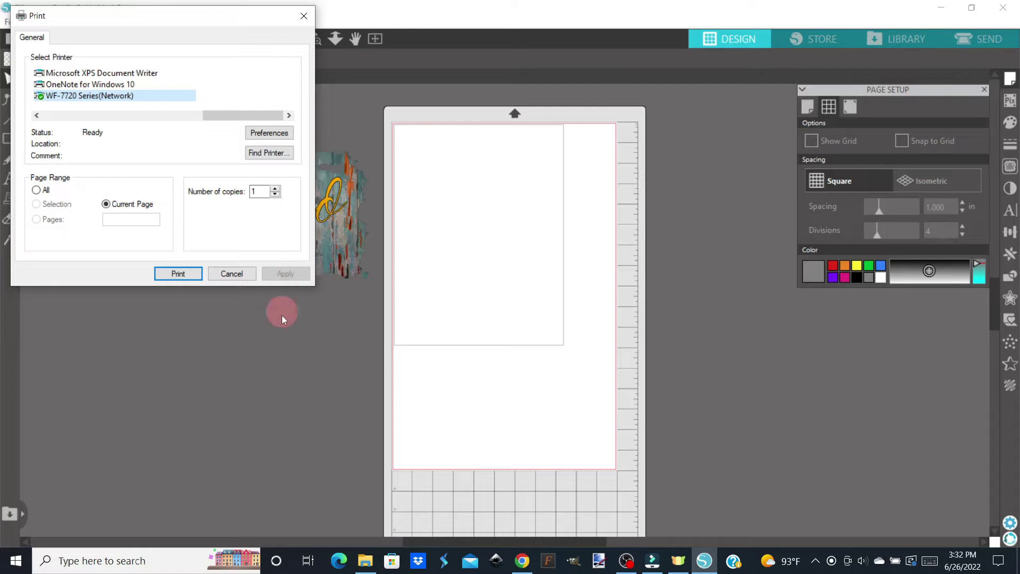
Cancel printing, then zoom out and in to inspect the mat beside the design.
{"action": "left_click", "coordinate": [235, 273]}
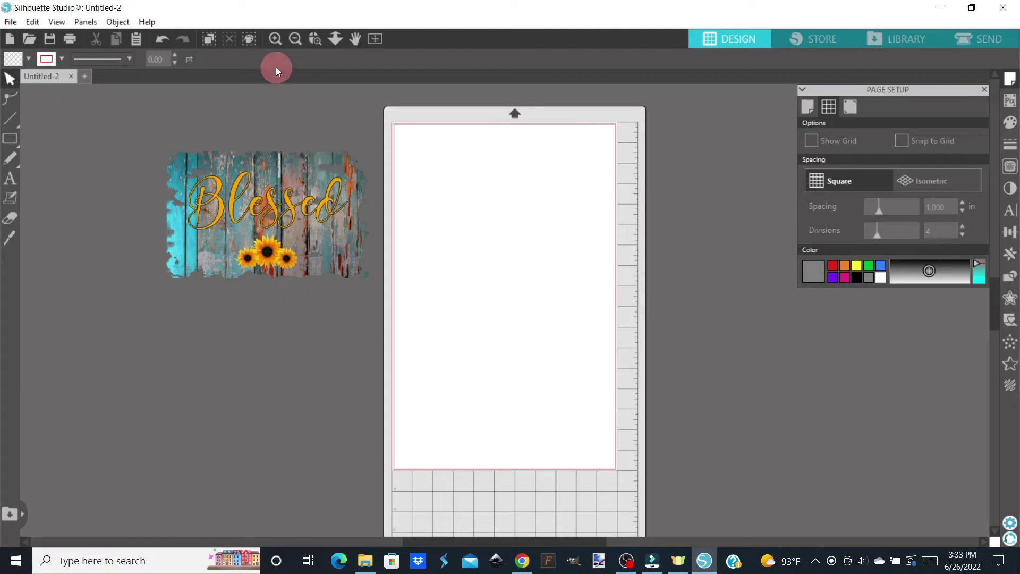
{"action": "left_click", "coordinate": [295, 39]}
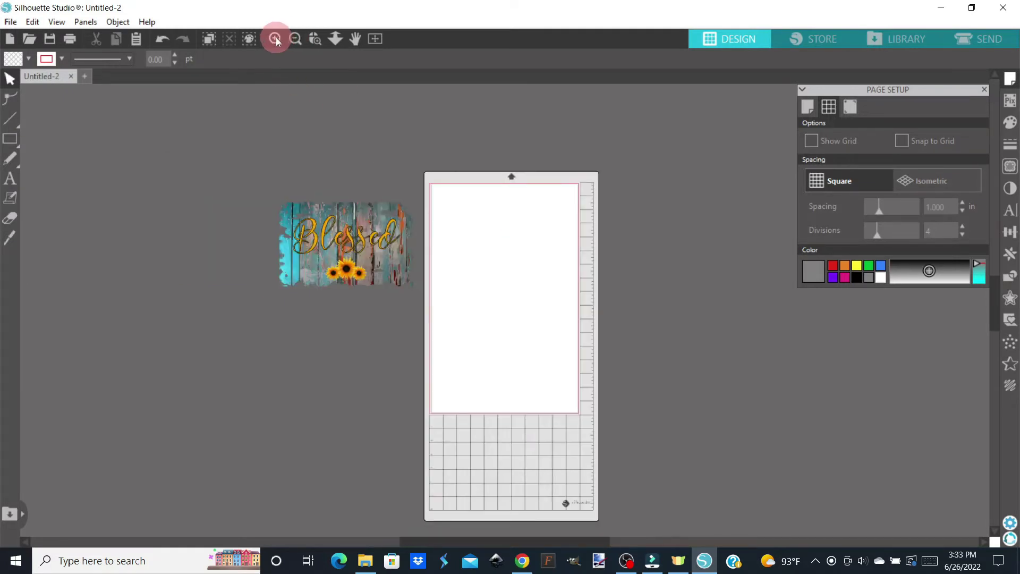
{"action": "left_click", "coordinate": [276, 38]}
{"action": "left_click", "coordinate": [275, 39]}
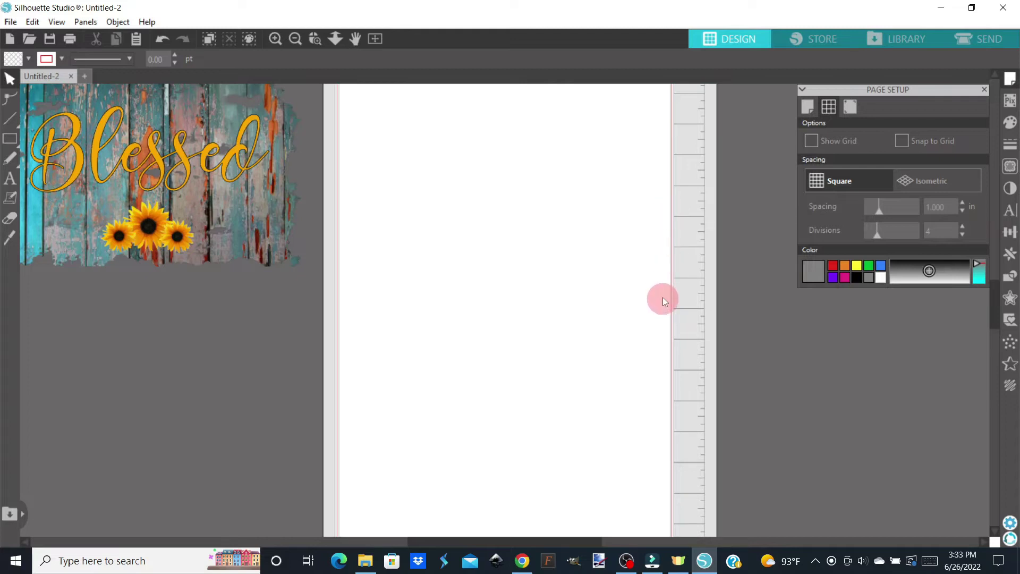
{"action": "left_click", "coordinate": [293, 41]}
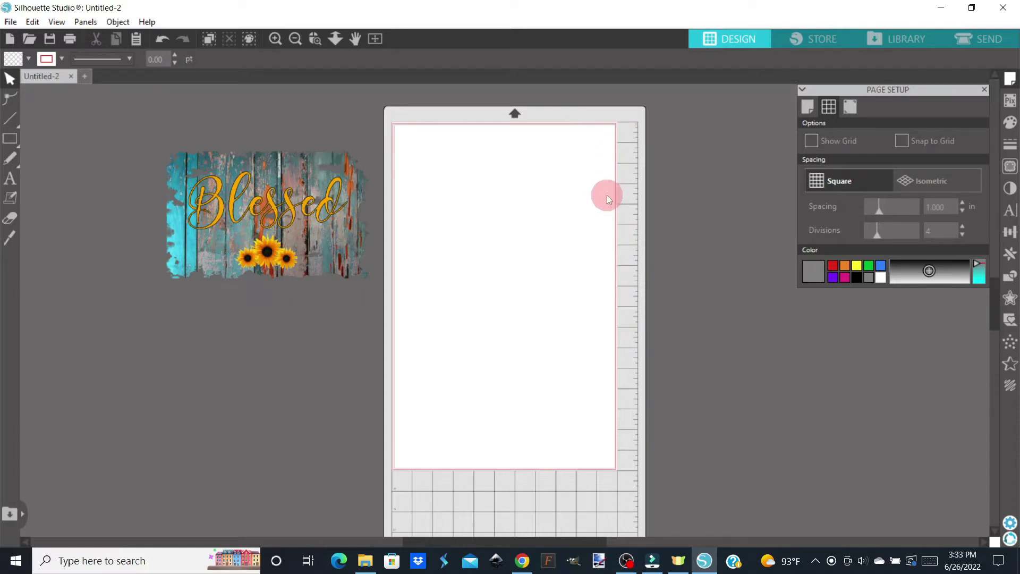
Turn registration marks on and reduce their inset to 0.394 in.
{"action": "left_click", "coordinate": [851, 108]}
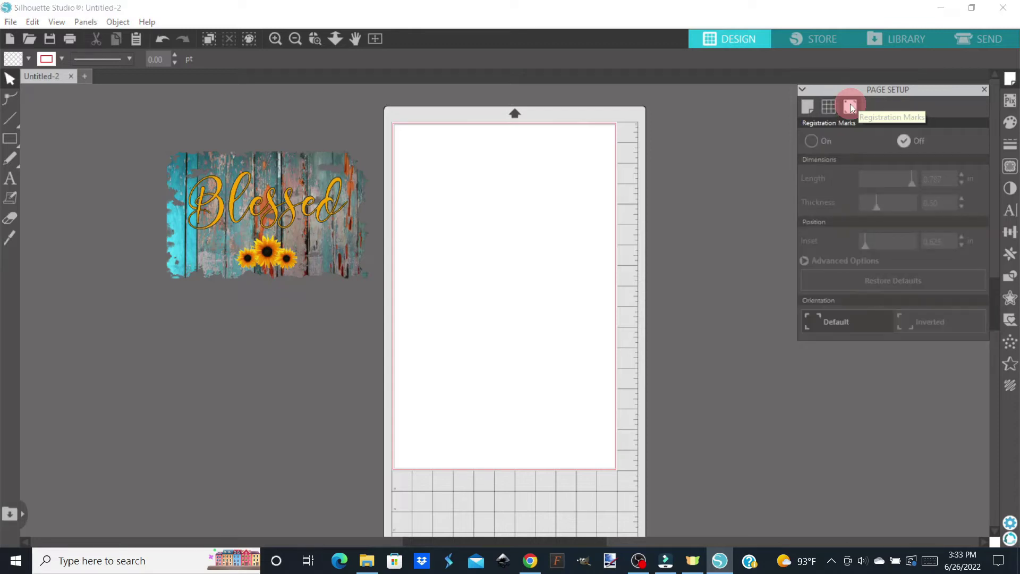
{"action": "left_click", "coordinate": [809, 143]}
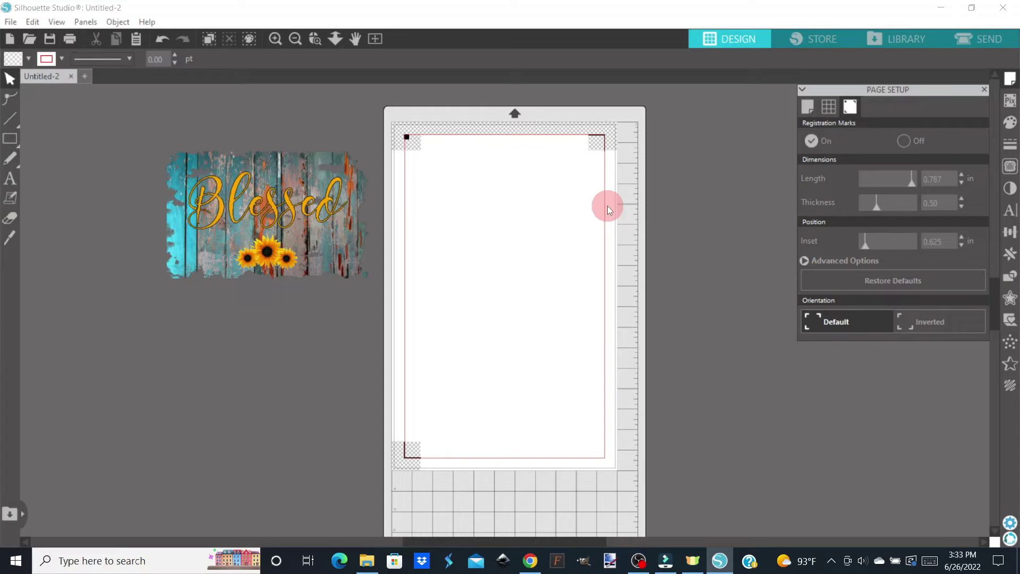
{"action": "left_click", "coordinate": [829, 259]}
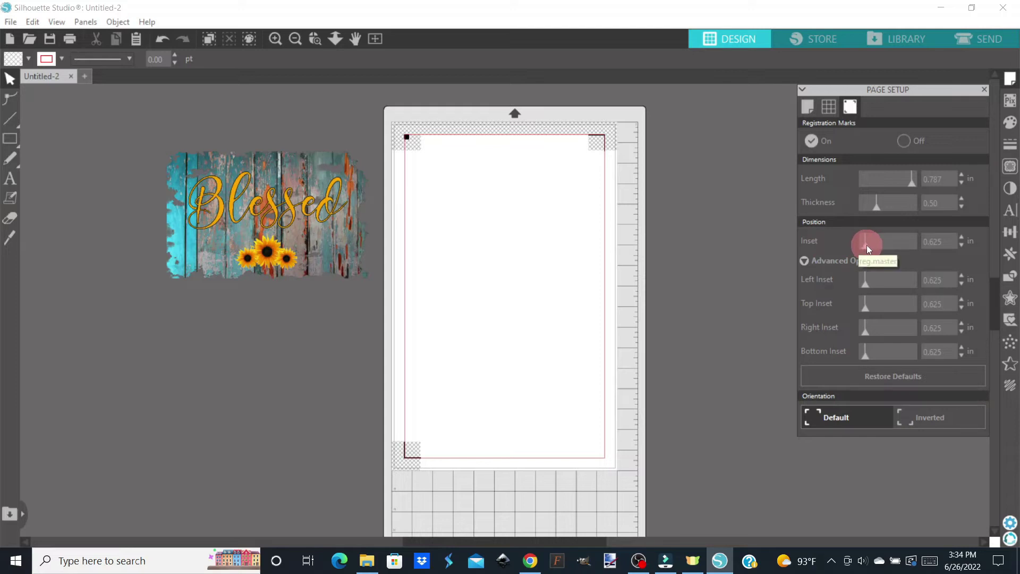
{"action": "left_click_drag", "start_coordinate": [866, 245], "coordinate": [841, 247]}
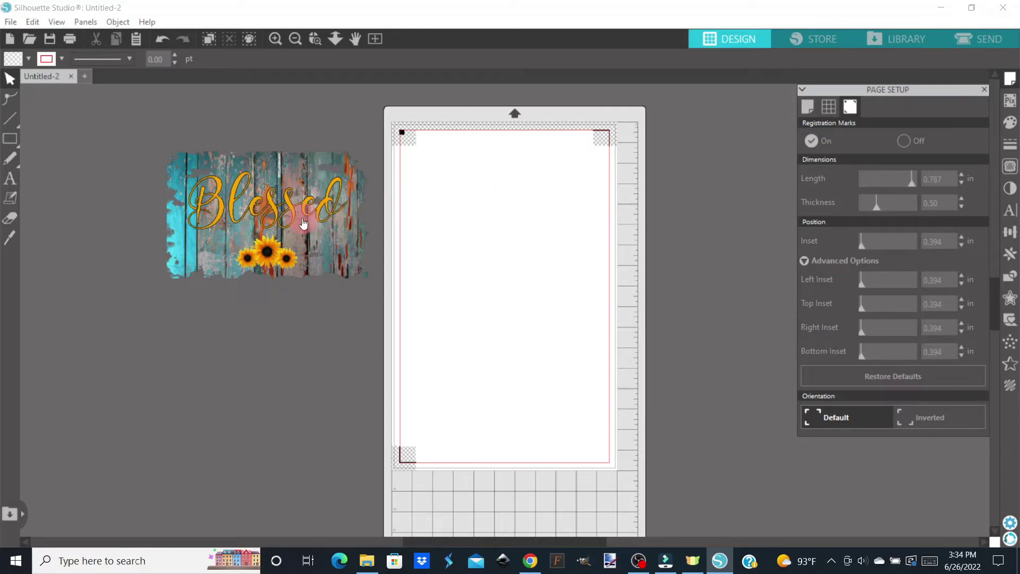
{"action": "left_click", "coordinate": [444, 212]}
Switch the page to landscape orientation, 17 in wide by 11 in tall.
{"action": "left_click", "coordinate": [808, 104]}
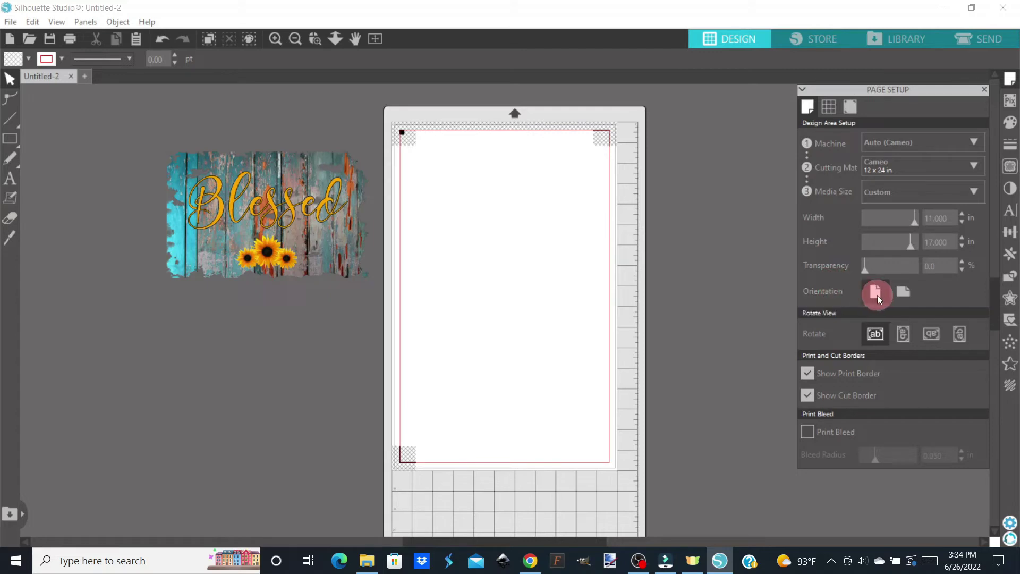
{"action": "left_click", "coordinate": [906, 290]}
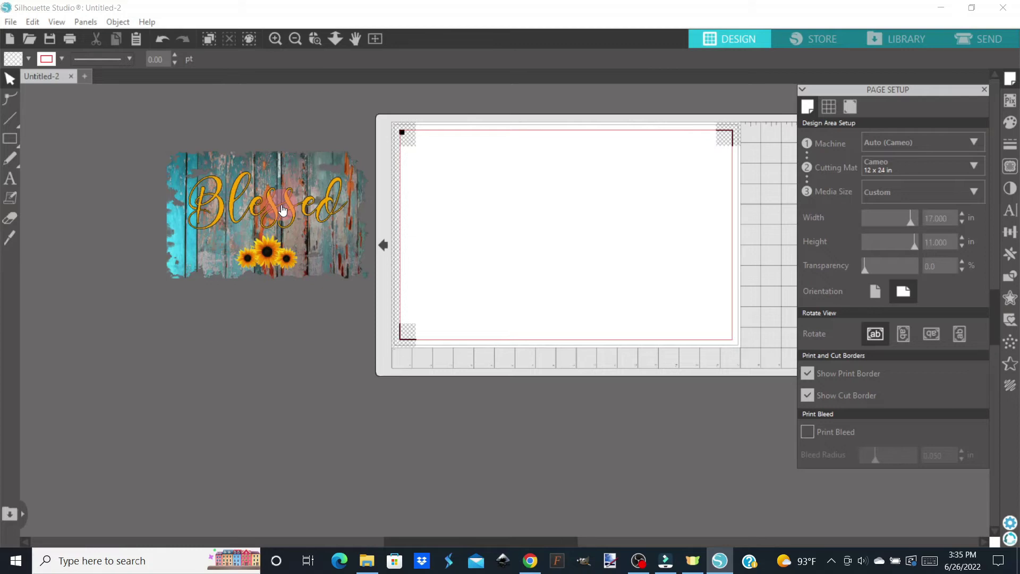
Flip the Blessed image horizontally, move it onto the page, and close Page Setup.
{"action": "right_click", "coordinate": [283, 211]}
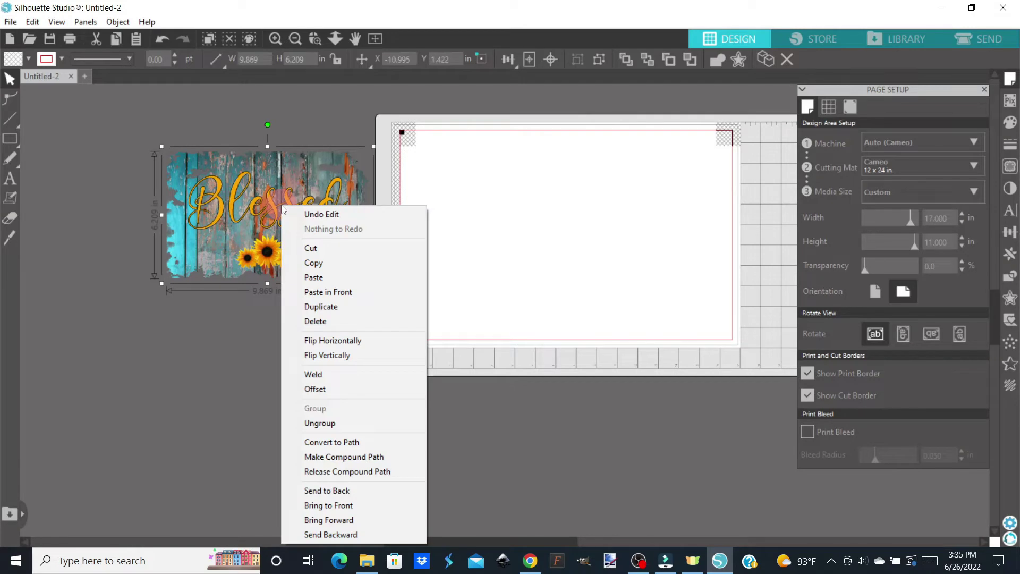
{"action": "left_click", "coordinate": [316, 341]}
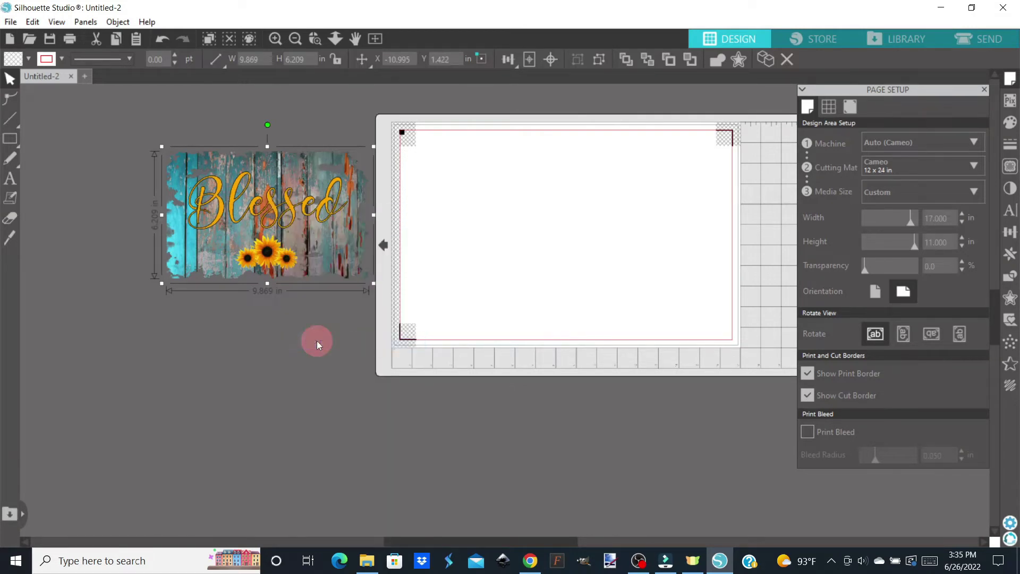
{"action": "left_click_drag", "start_coordinate": [354, 210], "coordinate": [579, 218]}
{"action": "left_click", "coordinate": [480, 160]}
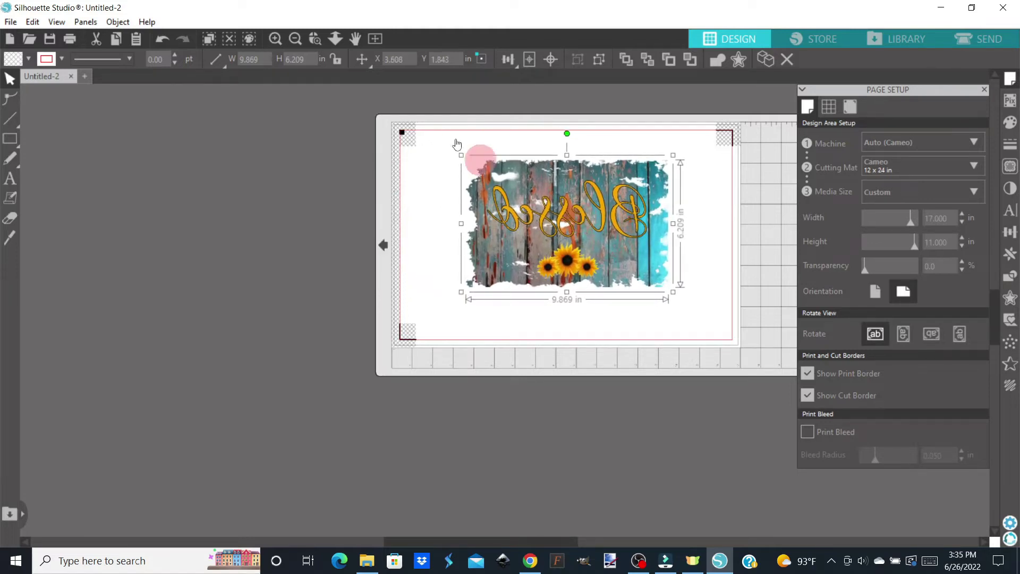
{"action": "left_click", "coordinate": [306, 36]}
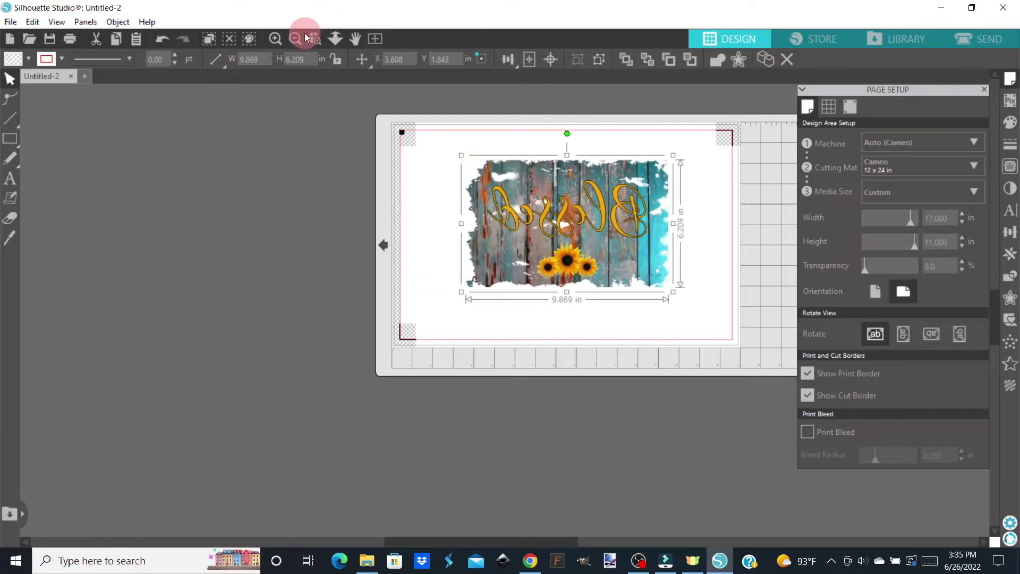
{"action": "left_click", "coordinate": [276, 40]}
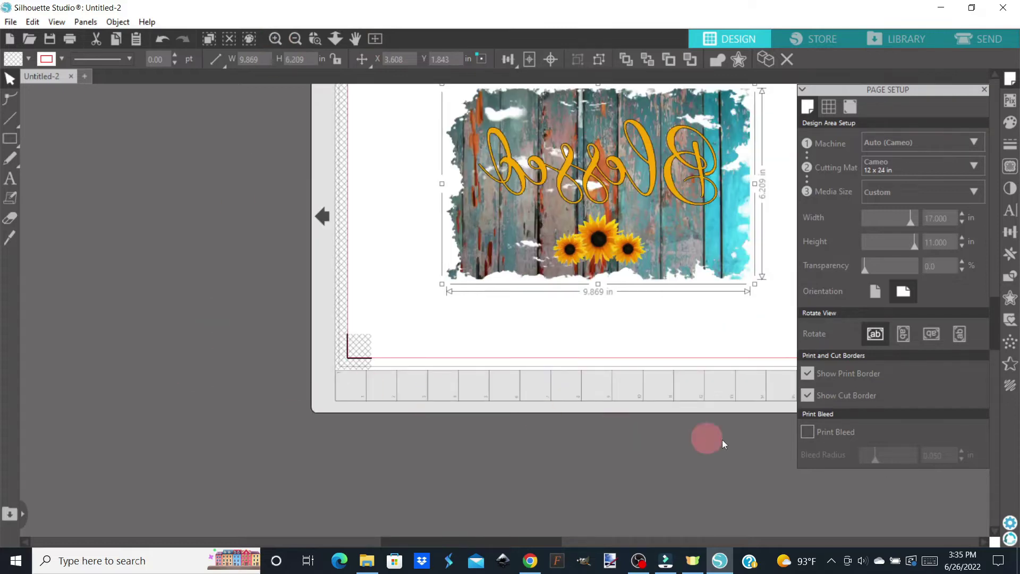
{"action": "left_click", "coordinate": [985, 87]}
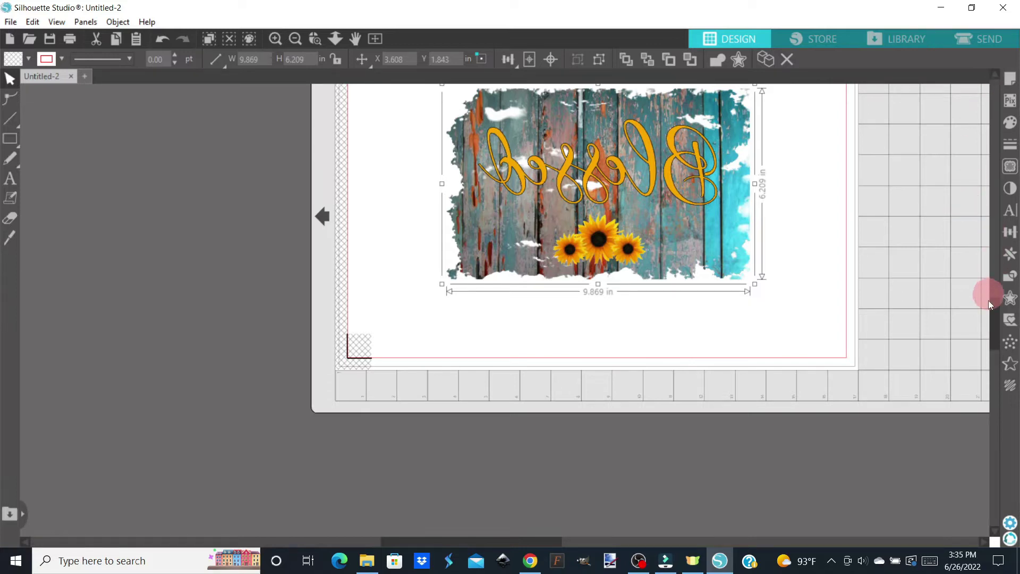
Enlarge the mirrored design from its corners to about 14.42 × 9.07 in.
{"action": "left_click_drag", "start_coordinate": [996, 330], "coordinate": [993, 310]}
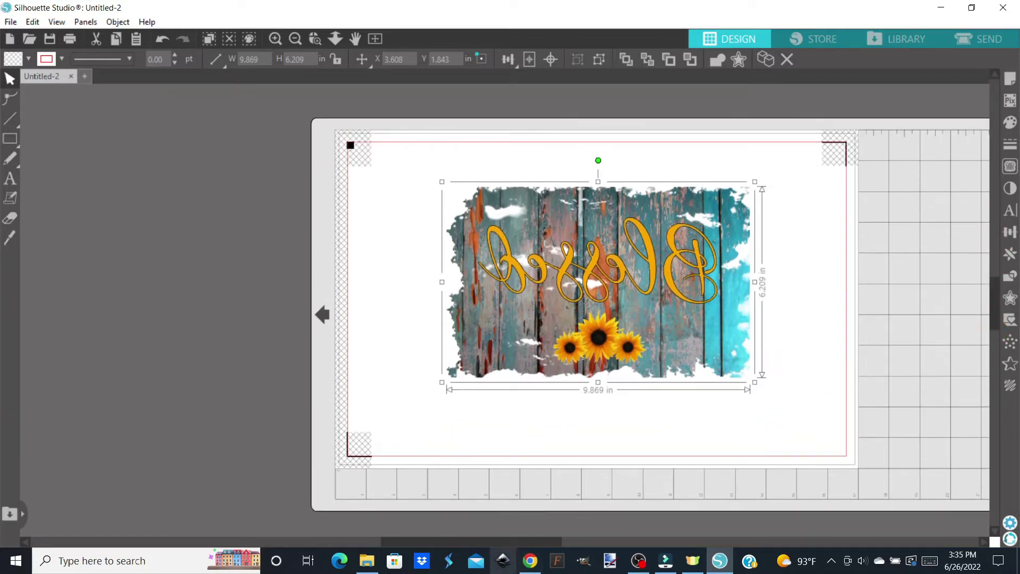
{"action": "left_click_drag", "start_coordinate": [483, 543], "coordinate": [540, 538]}
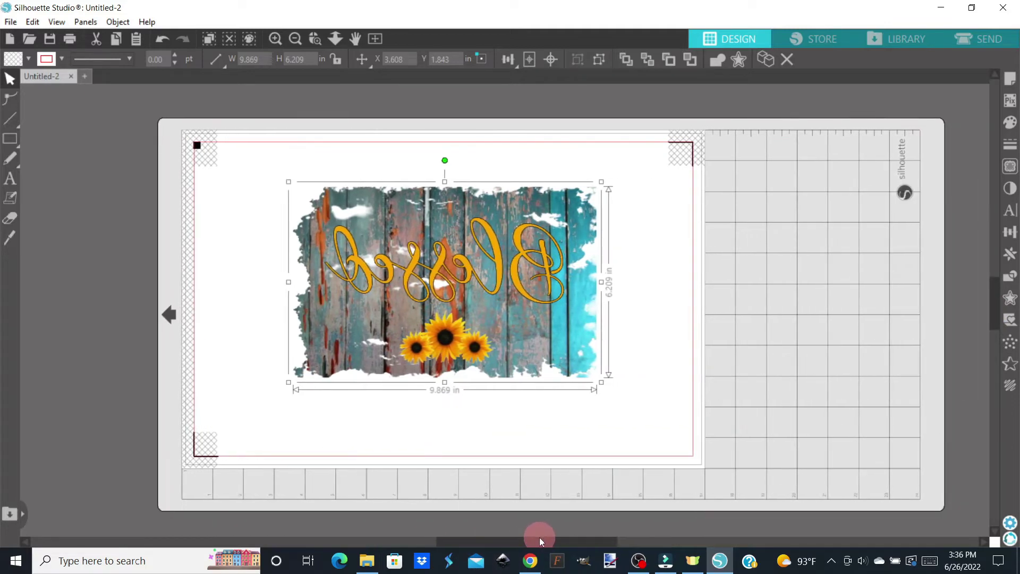
{"action": "left_click", "coordinate": [602, 182]}
{"action": "left_click_drag", "start_coordinate": [634, 166], "coordinate": [664, 151]}
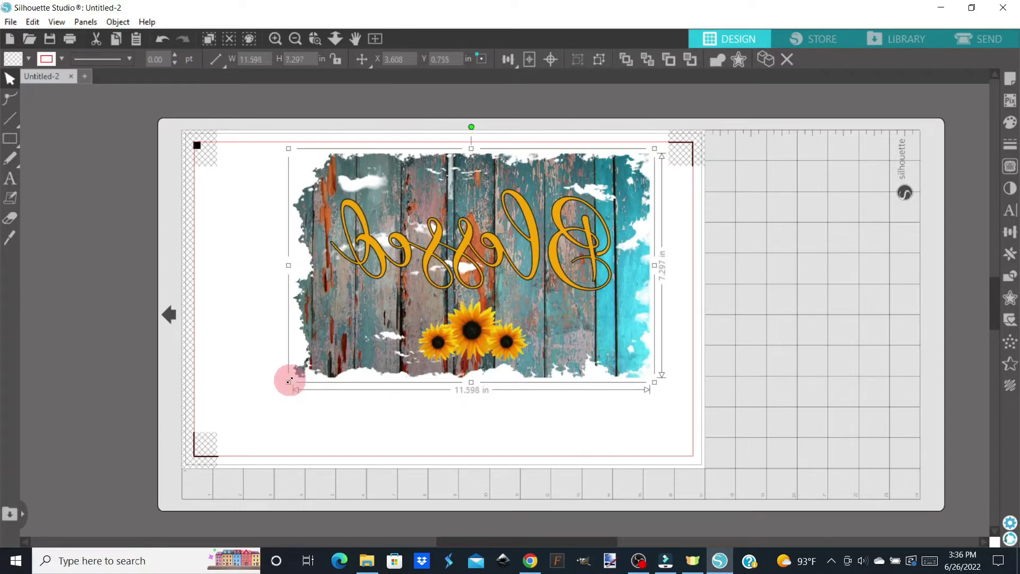
{"action": "left_click_drag", "start_coordinate": [290, 380], "coordinate": [209, 432]}
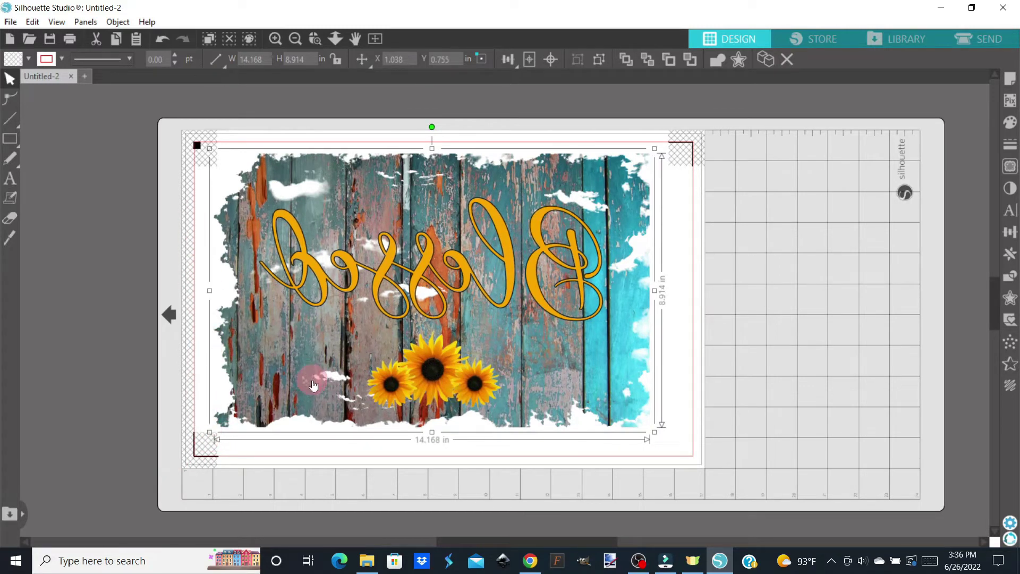
{"action": "left_click", "coordinate": [654, 149]}
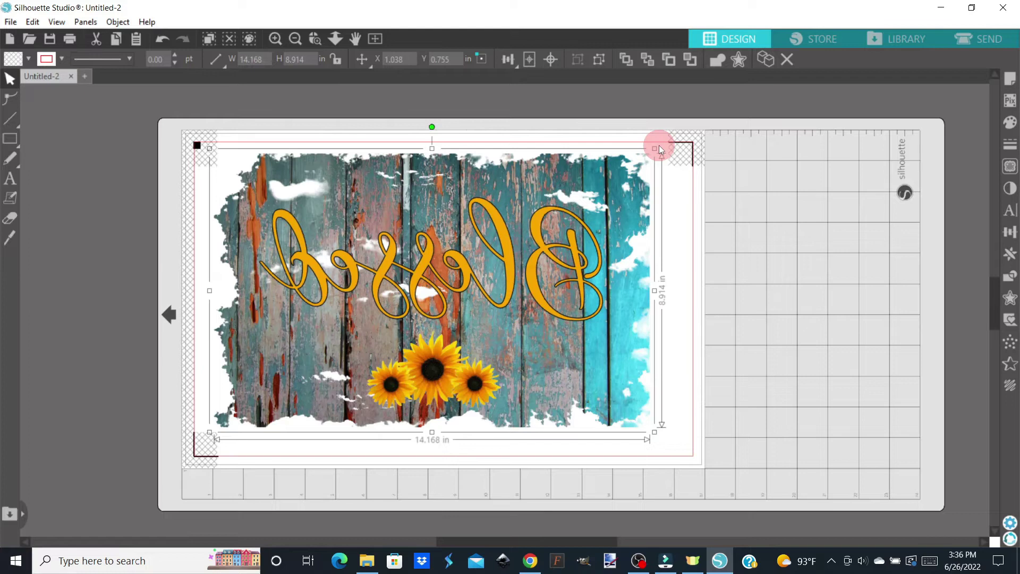
{"action": "left_click_drag", "start_coordinate": [659, 145], "coordinate": [663, 142]}
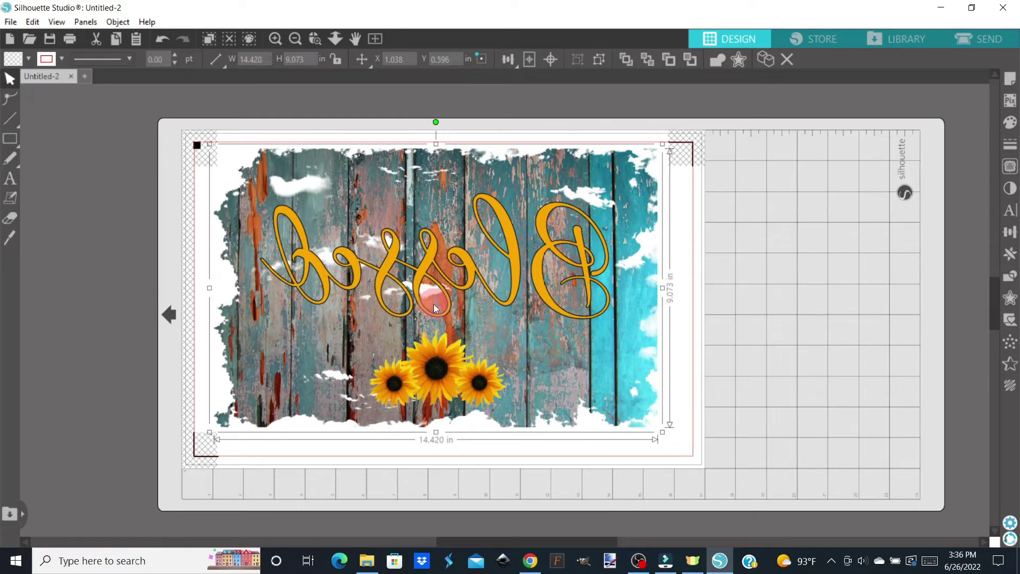
Nudge the design into place inside the registration marks and deselect it.
{"action": "left_click_drag", "start_coordinate": [435, 309], "coordinate": [435, 312]}
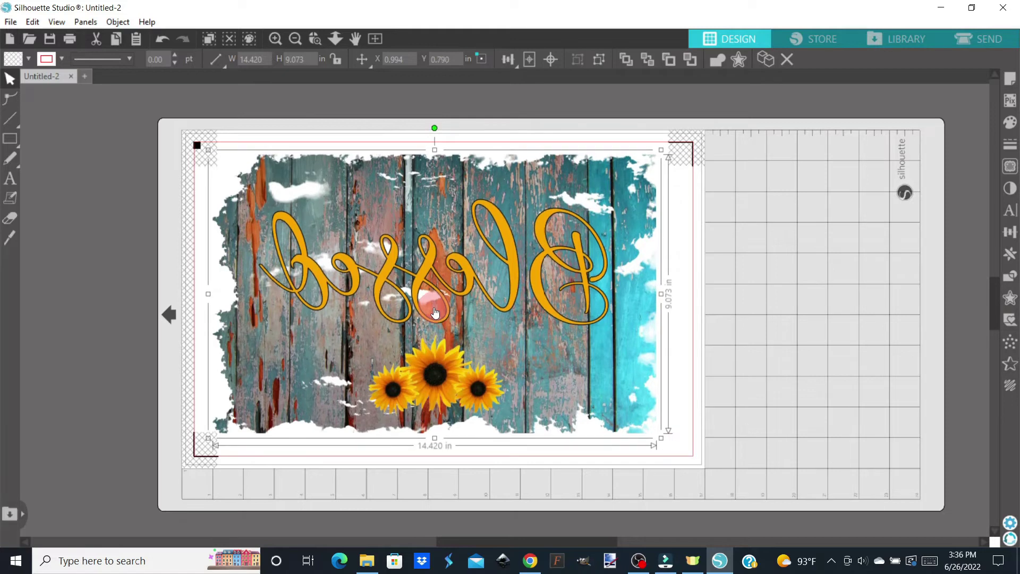
{"action": "left_click", "coordinate": [108, 213]}
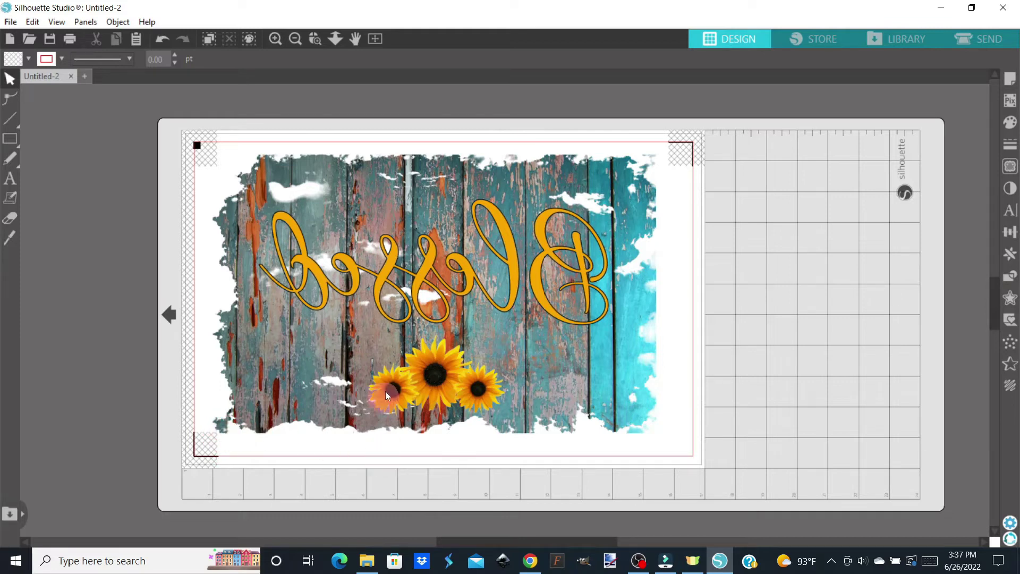
{"action": "left_click", "coordinate": [418, 329]}
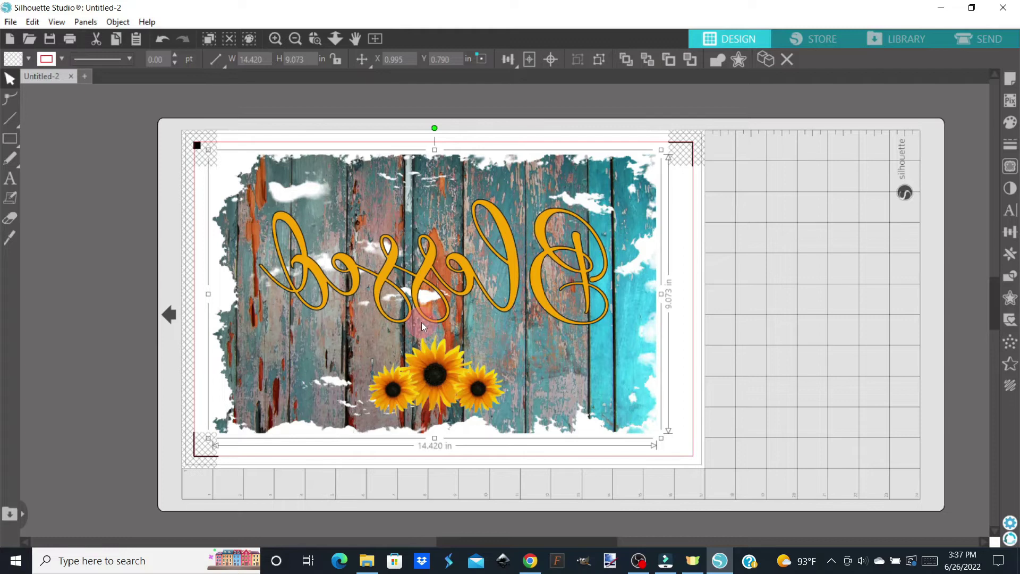
{"action": "left_click_drag", "start_coordinate": [422, 322], "coordinate": [424, 328]}
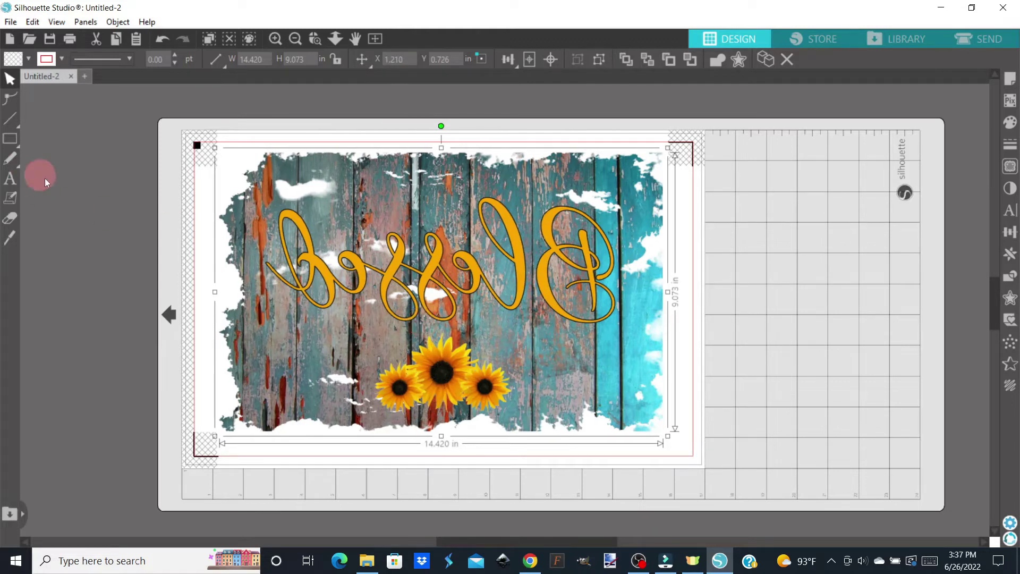
{"action": "left_click", "coordinate": [104, 198]}
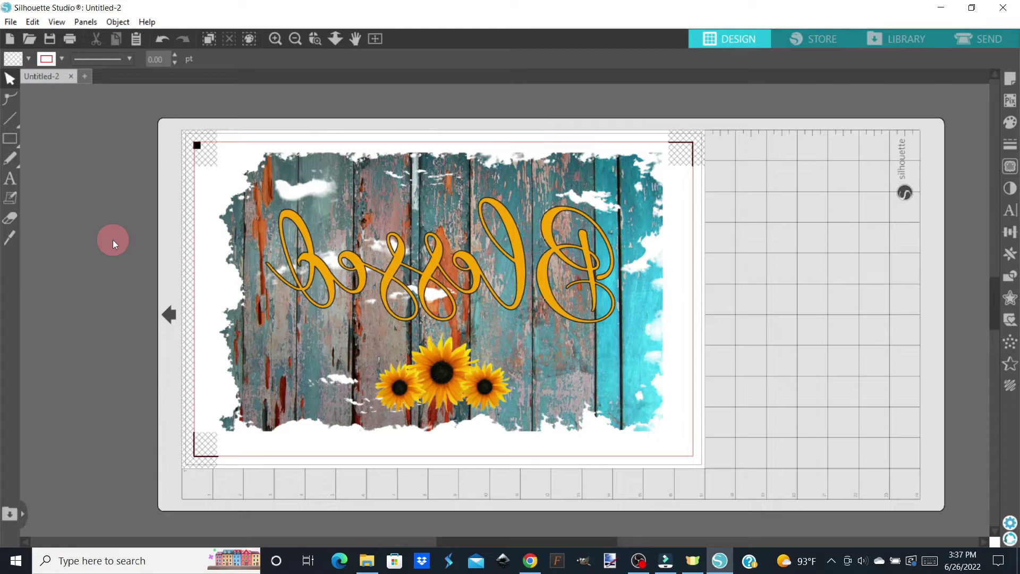
Print the current page with the mirrored Blessed design and registration marks on the WF-7720.
{"action": "left_click", "coordinate": [12, 24]}
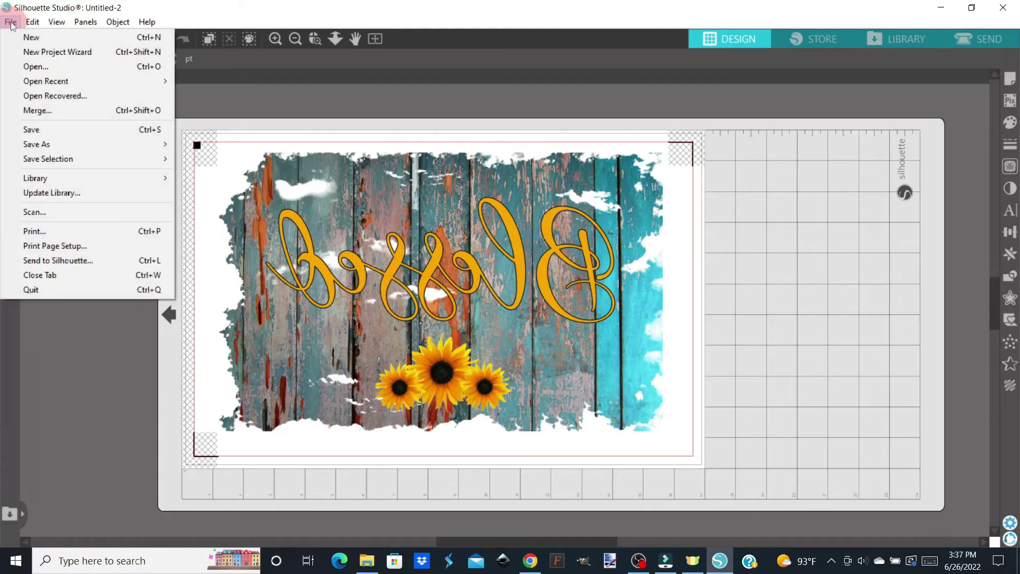
{"action": "left_click", "coordinate": [36, 232]}
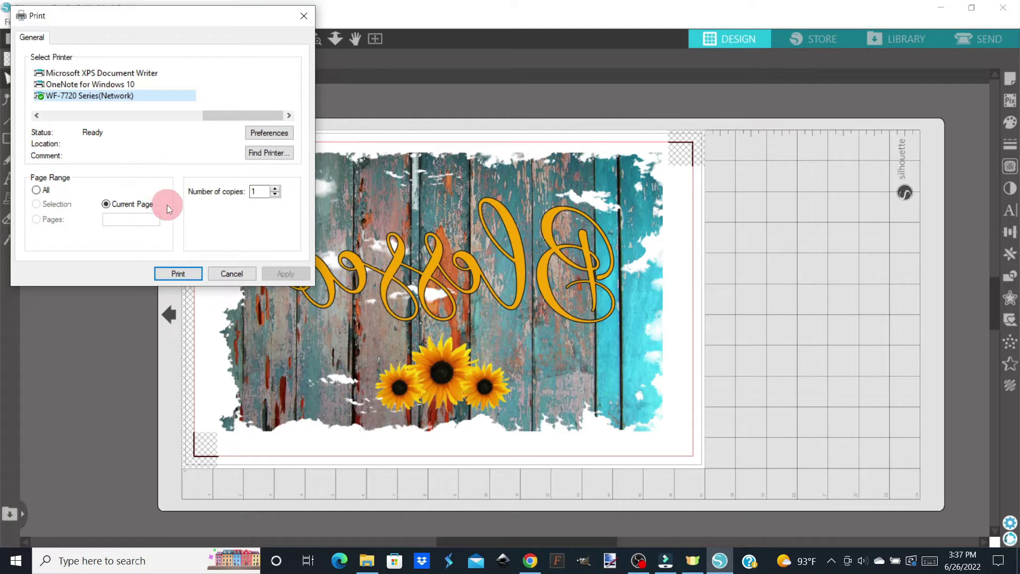
{"action": "left_click", "coordinate": [179, 274]}
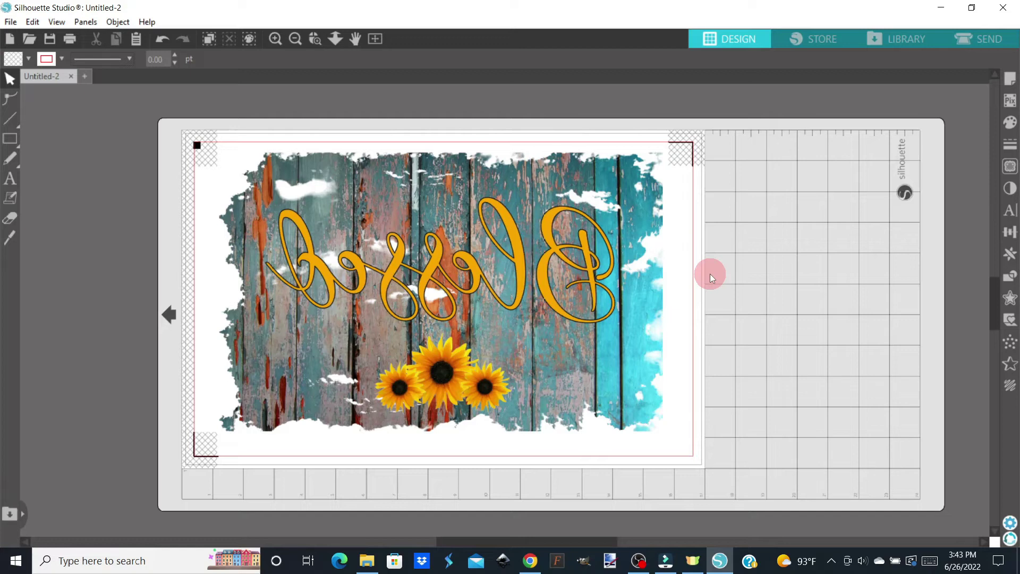
In Send, set the print-and-cut material to Image Transfer Paper (AutoBlade, force 30, speed 3).
{"action": "left_click", "coordinate": [992, 40]}
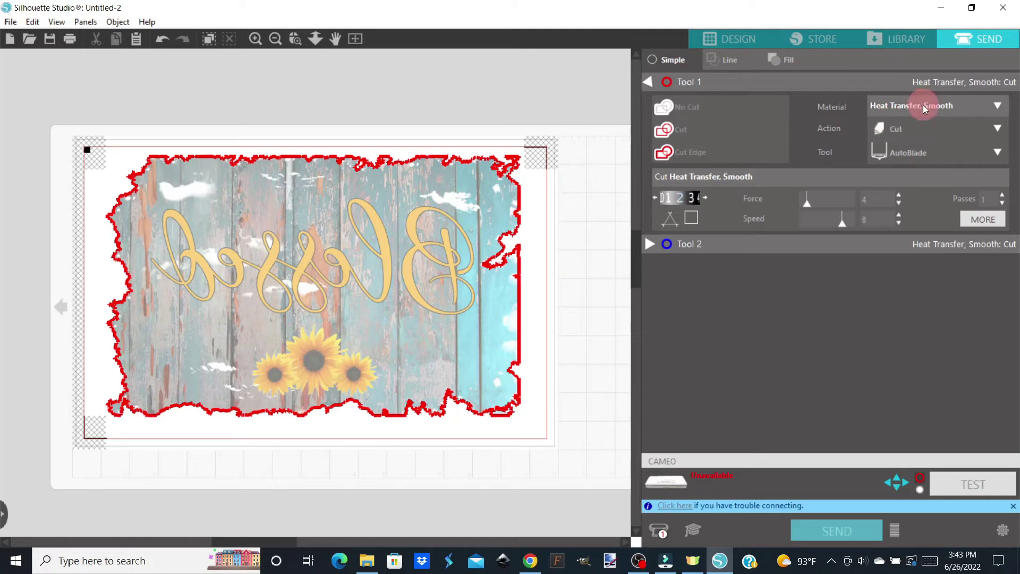
{"action": "left_click", "coordinate": [999, 106]}
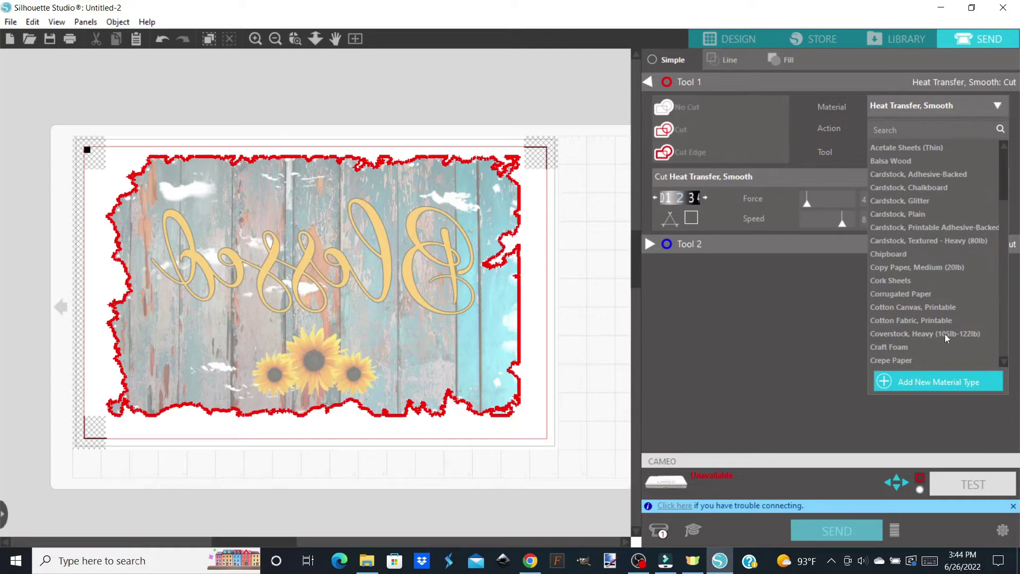
{"action": "left_click", "coordinate": [1005, 366]}
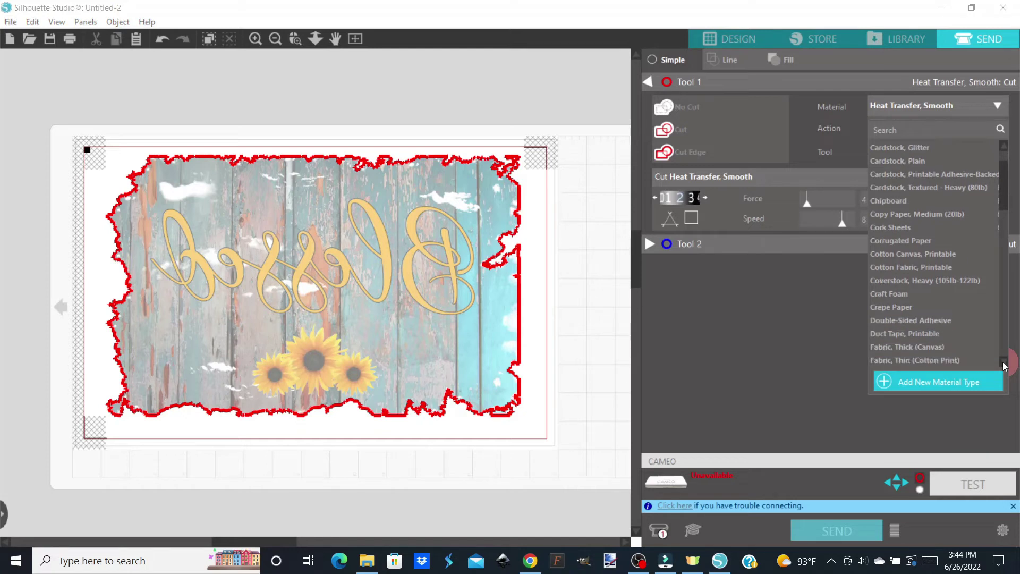
{"action": "left_click", "coordinate": [1005, 254]}
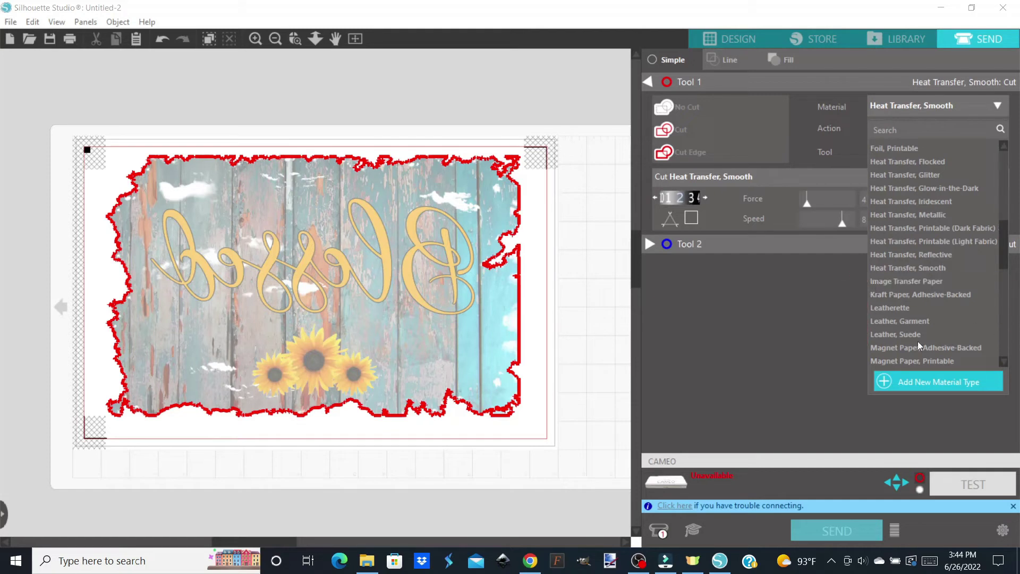
{"action": "left_click", "coordinate": [929, 390]}
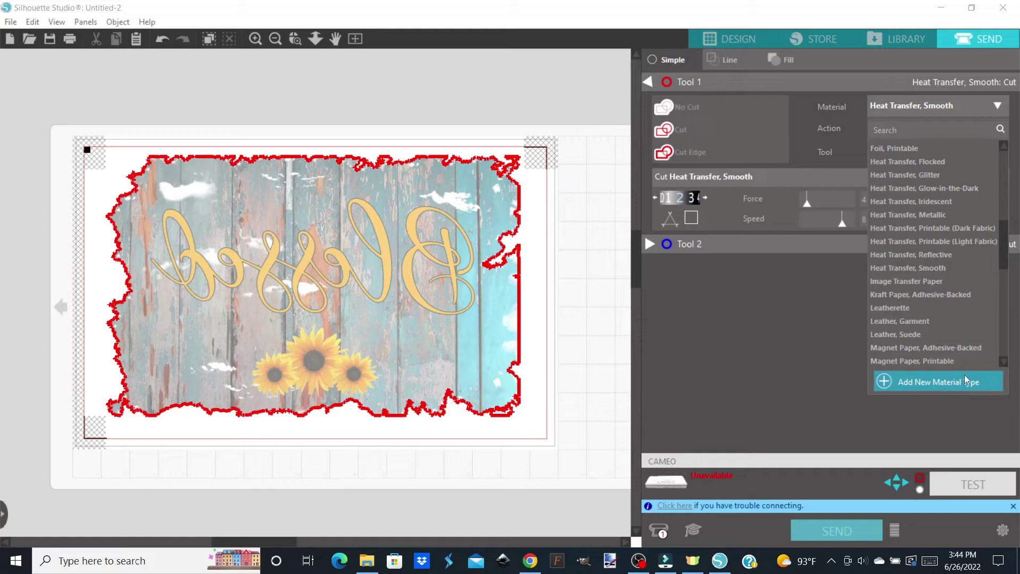
{"action": "left_click", "coordinate": [907, 280]}
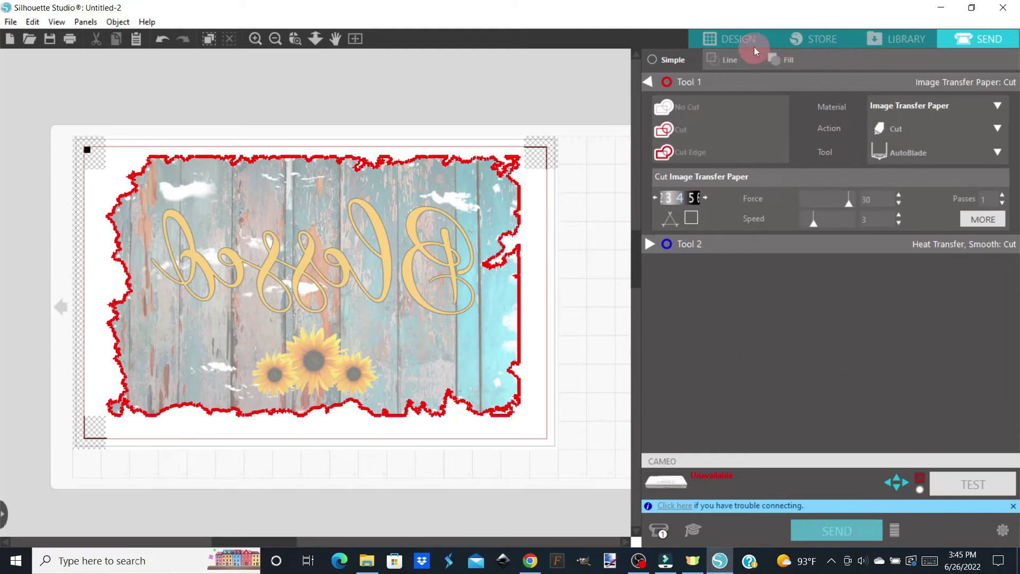
Switch back to the Design workspace showing the mirrored Blessed sunflower layout.
{"action": "left_click", "coordinate": [742, 36]}
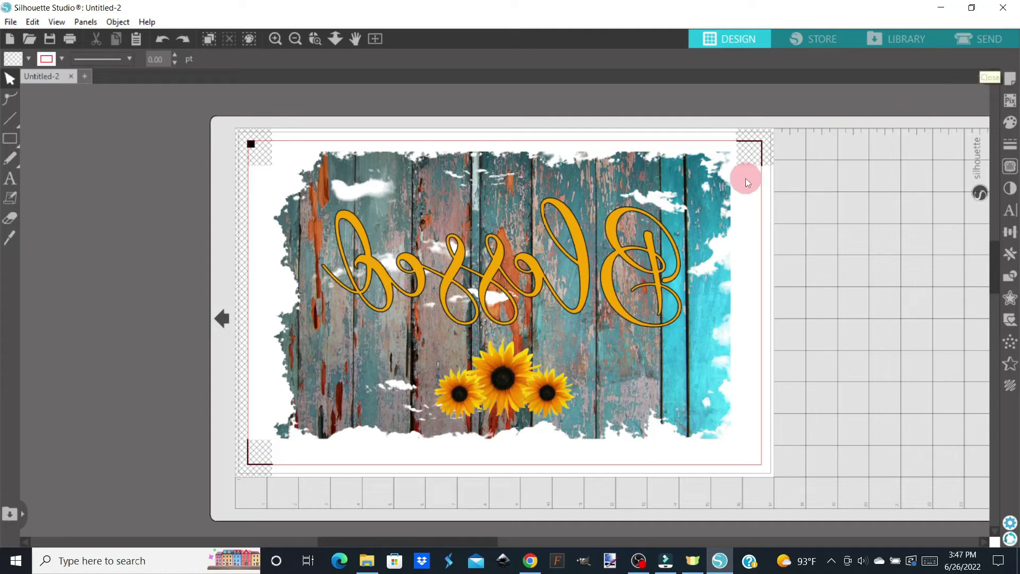
Add a 0.125 in rounded-corner offset around the Blessed image, giving a 14.672 x 9.326 in outline.
{"action": "left_click", "coordinate": [523, 247]}
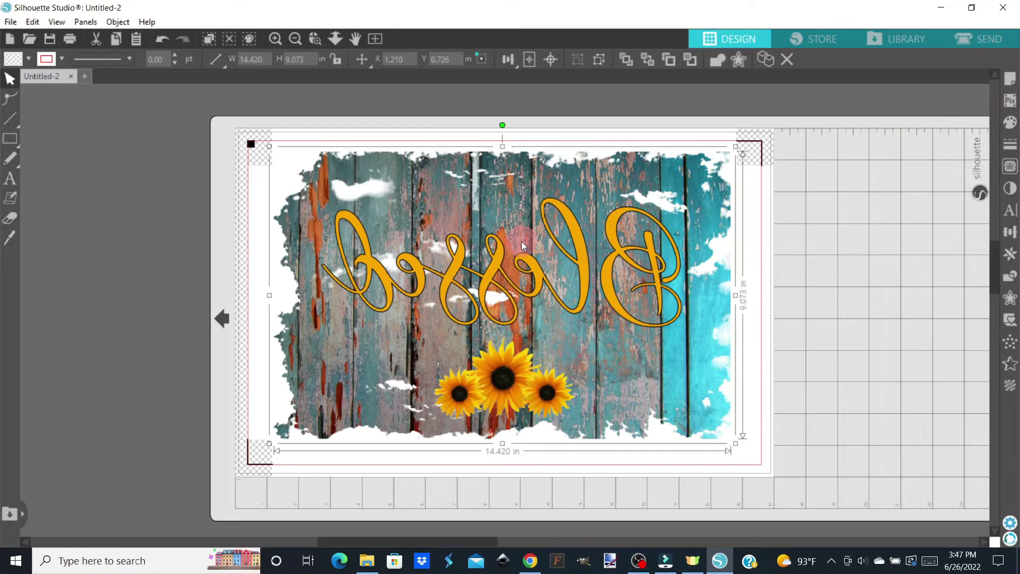
{"action": "left_click", "coordinate": [1010, 300]}
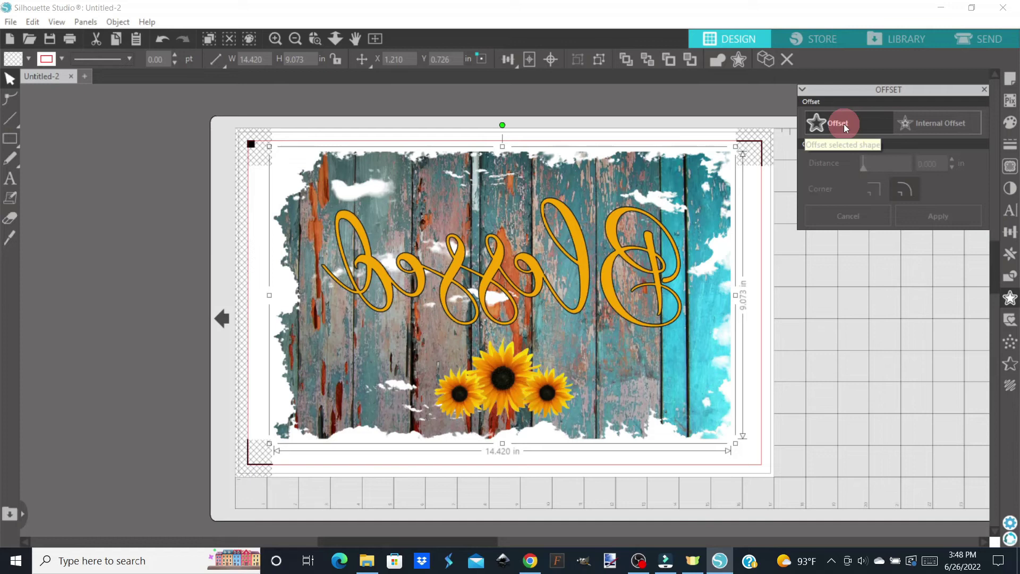
{"action": "left_click", "coordinate": [844, 124]}
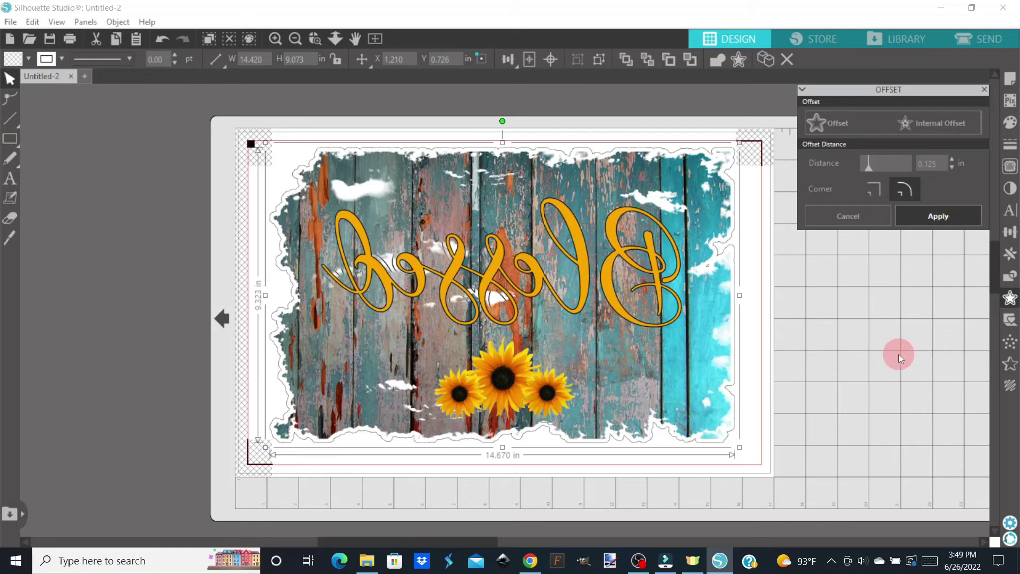
{"action": "left_click", "coordinate": [938, 216]}
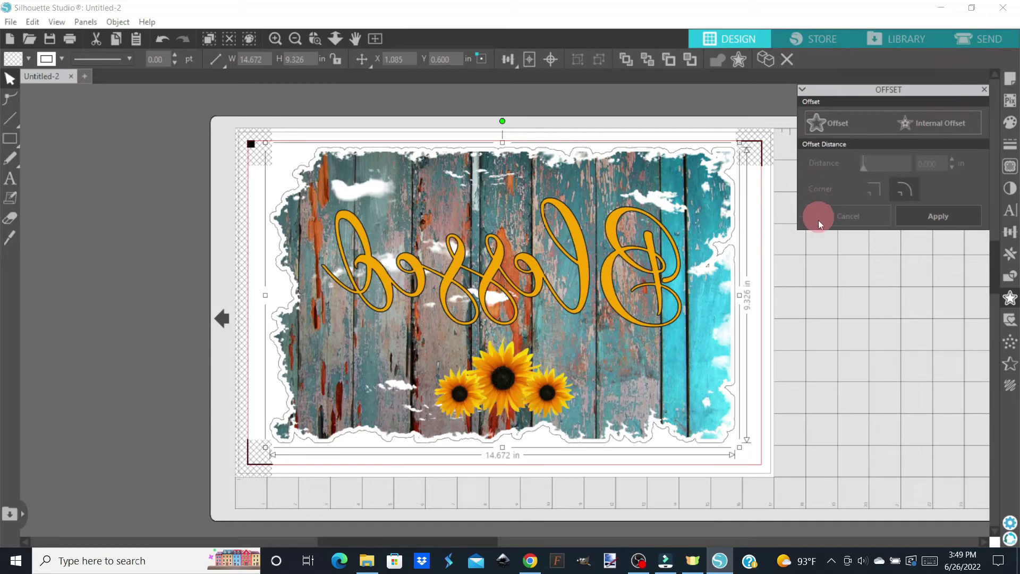
Drag the wood image off the page to the left, leaving only its offset outline on the mat.
{"action": "left_click", "coordinate": [985, 90]}
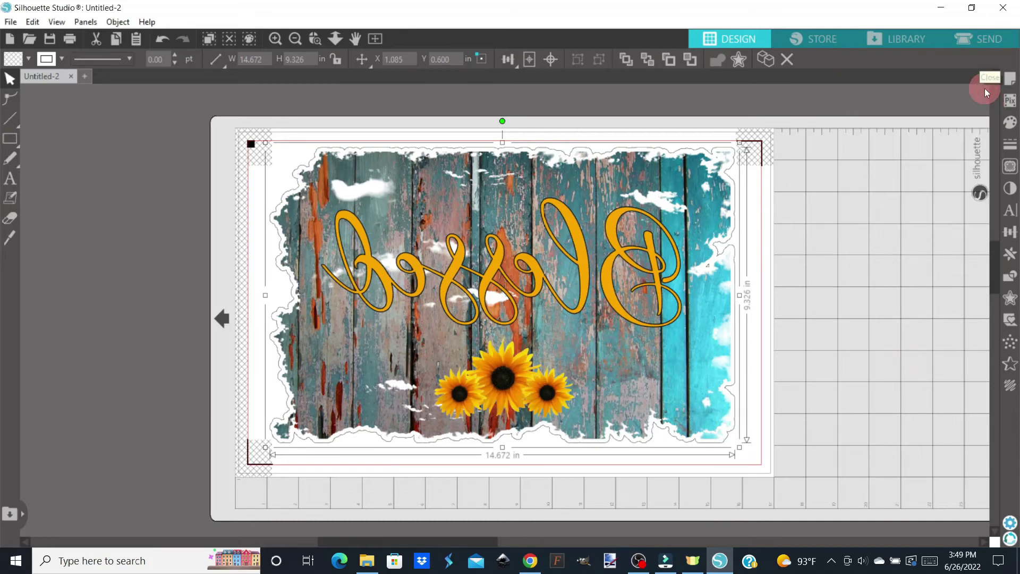
{"action": "left_click", "coordinate": [578, 284]}
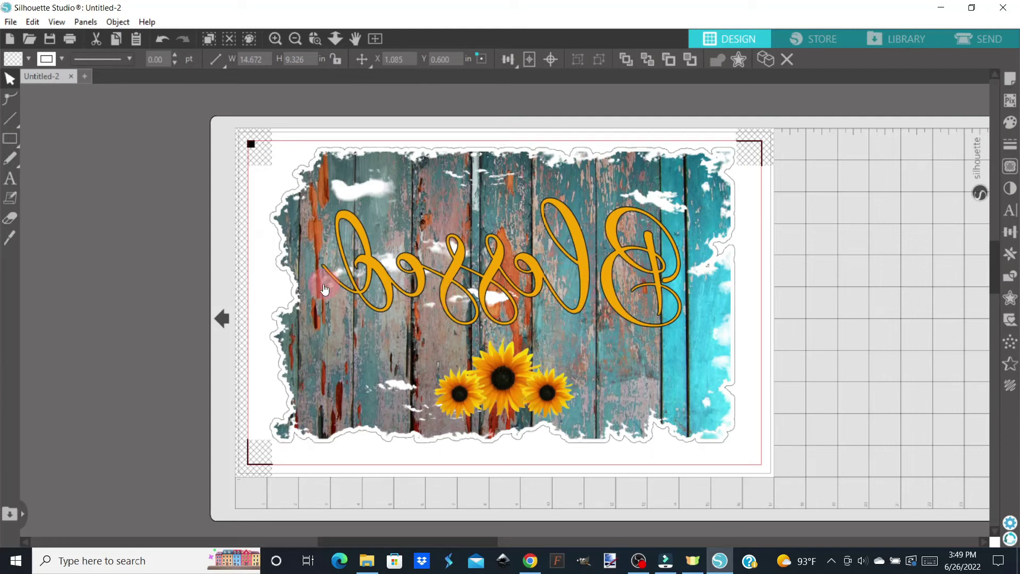
{"action": "left_click", "coordinate": [226, 263]}
{"action": "left_click_drag", "start_coordinate": [226, 263], "coordinate": [36, 251]}
{"action": "left_click", "coordinate": [171, 302]}
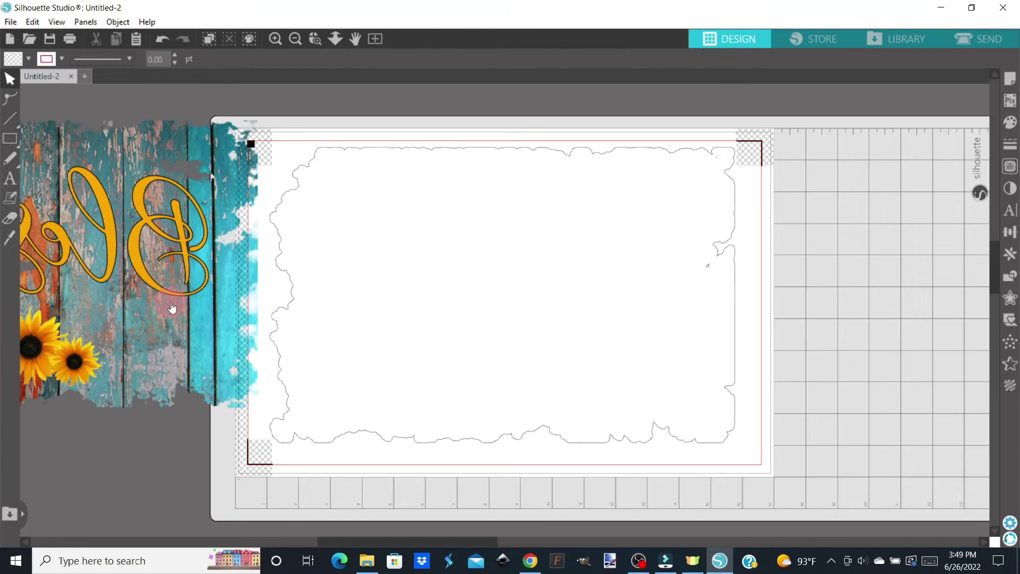
{"action": "left_click_drag", "start_coordinate": [169, 309], "coordinate": [97, 328]}
{"action": "left_click", "coordinate": [537, 282]}
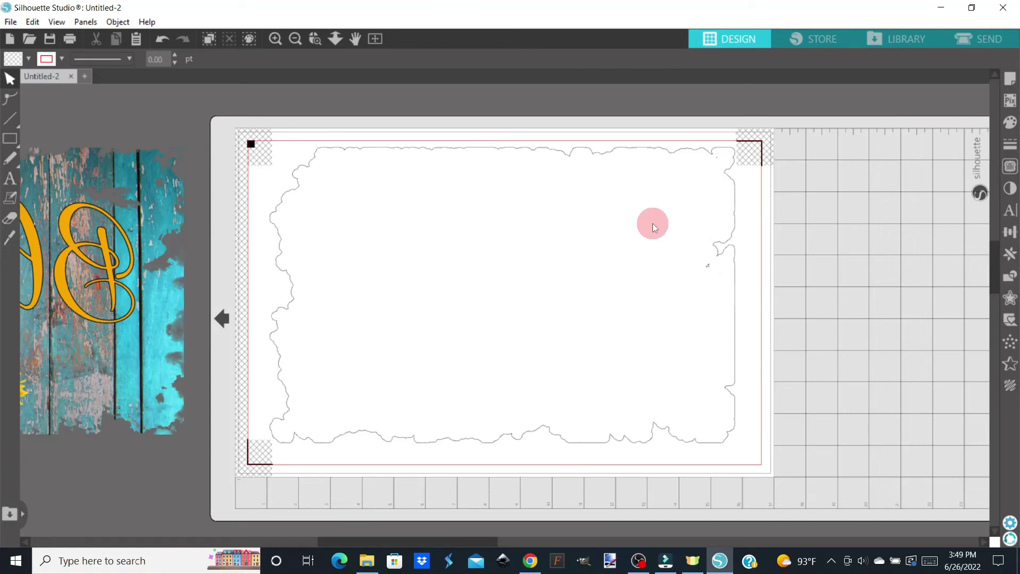
Release the offset outline's compound path into separate pieces.
{"action": "right_click", "coordinate": [736, 225]}
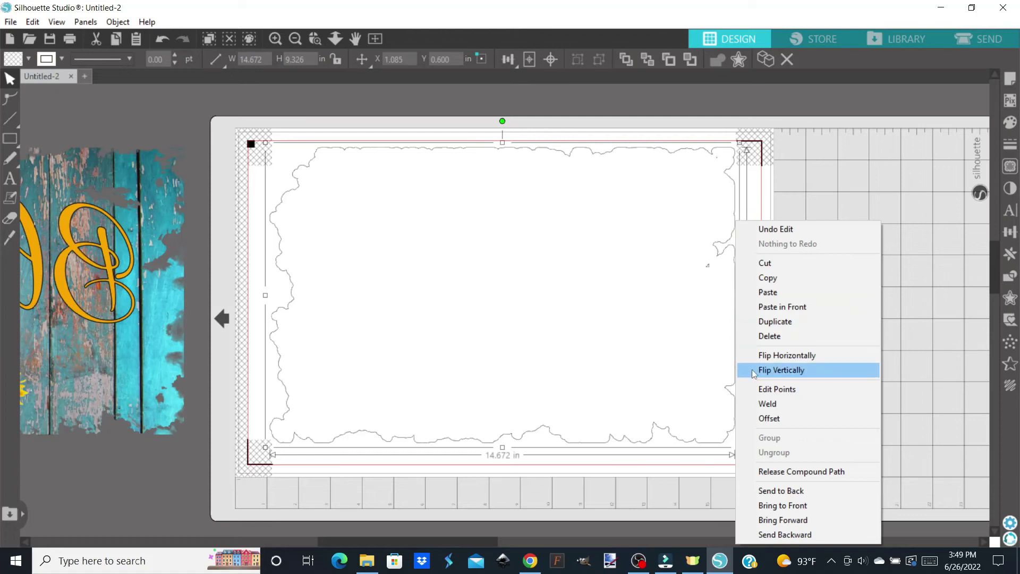
{"action": "left_click", "coordinate": [784, 471]}
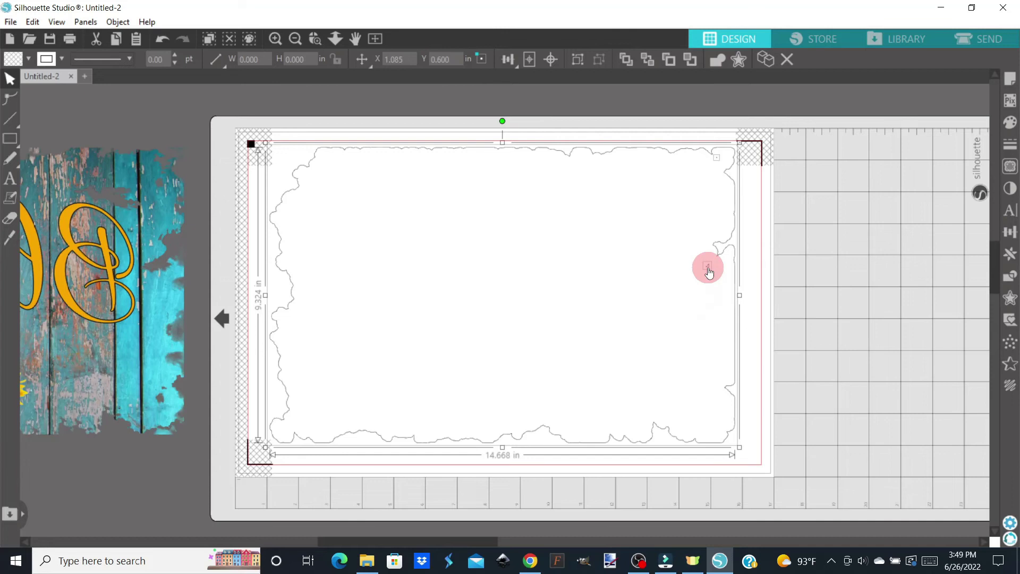
{"action": "left_click", "coordinate": [721, 164]}
{"action": "left_click", "coordinate": [830, 344]}
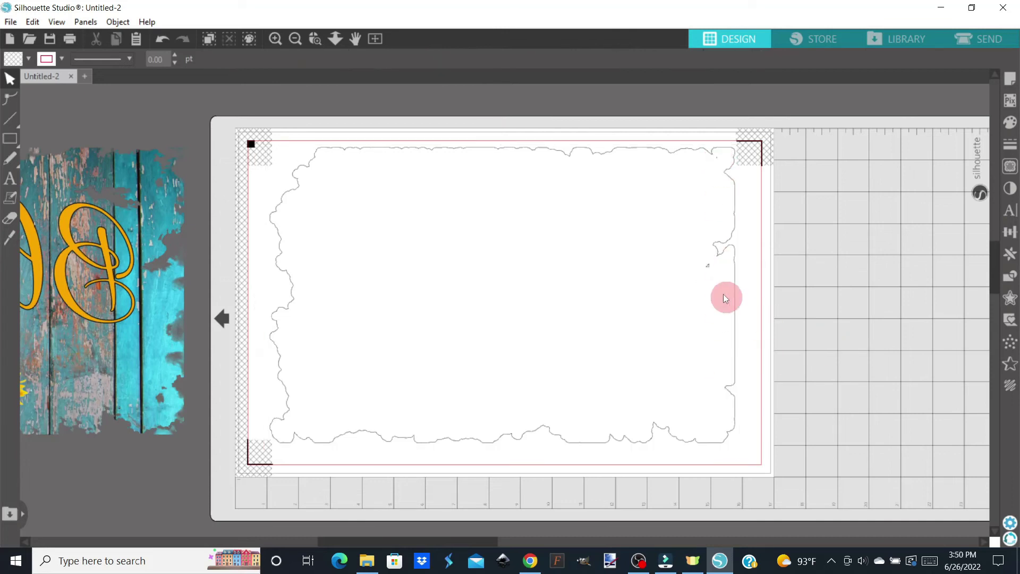
Delete the stray marks at the right, top-right and lower-left edges of the outline.
{"action": "left_click", "coordinate": [710, 269]}
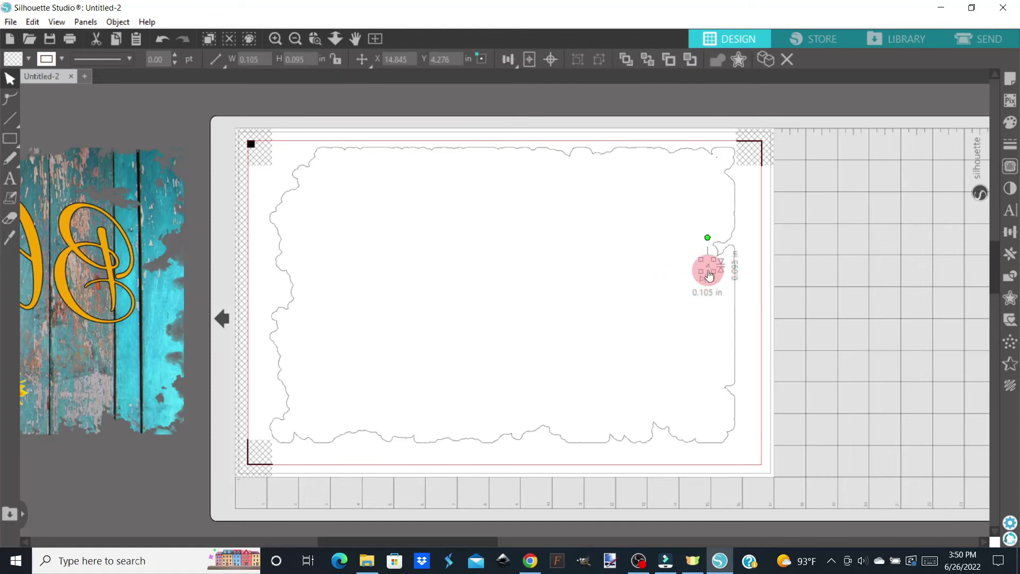
{"action": "key", "text": "Delete"}
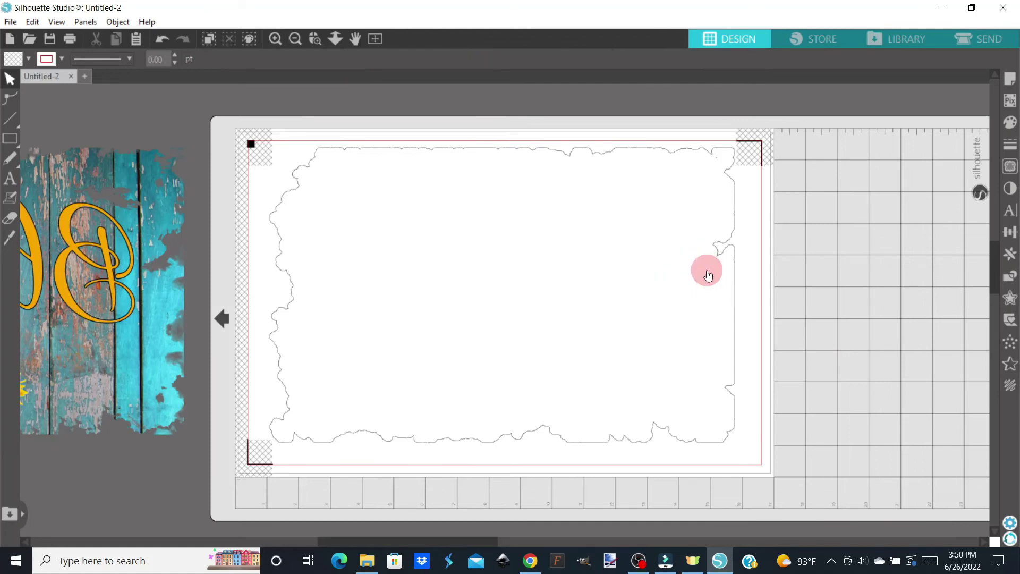
{"action": "left_click", "coordinate": [719, 164]}
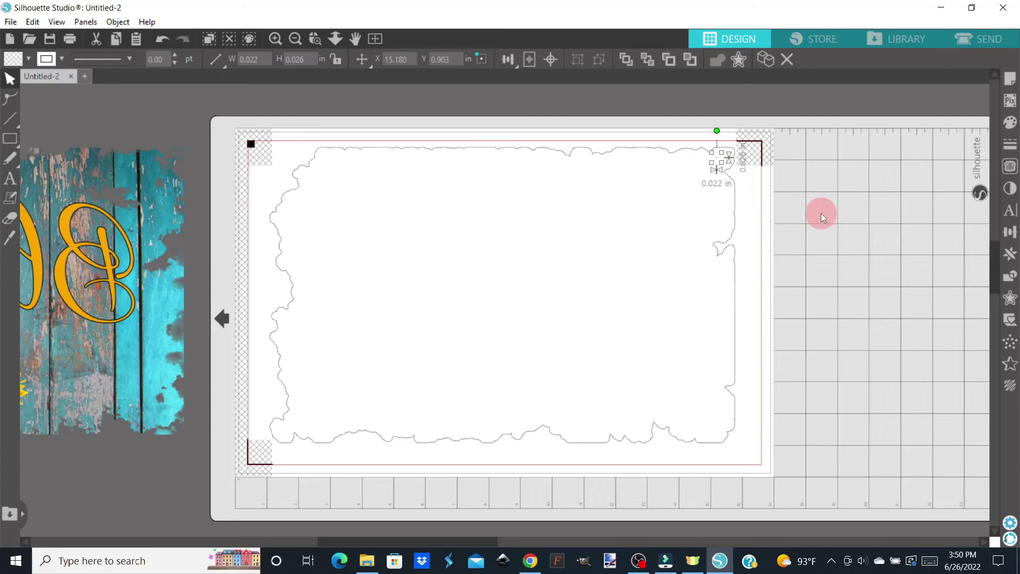
{"action": "key", "text": "Delete"}
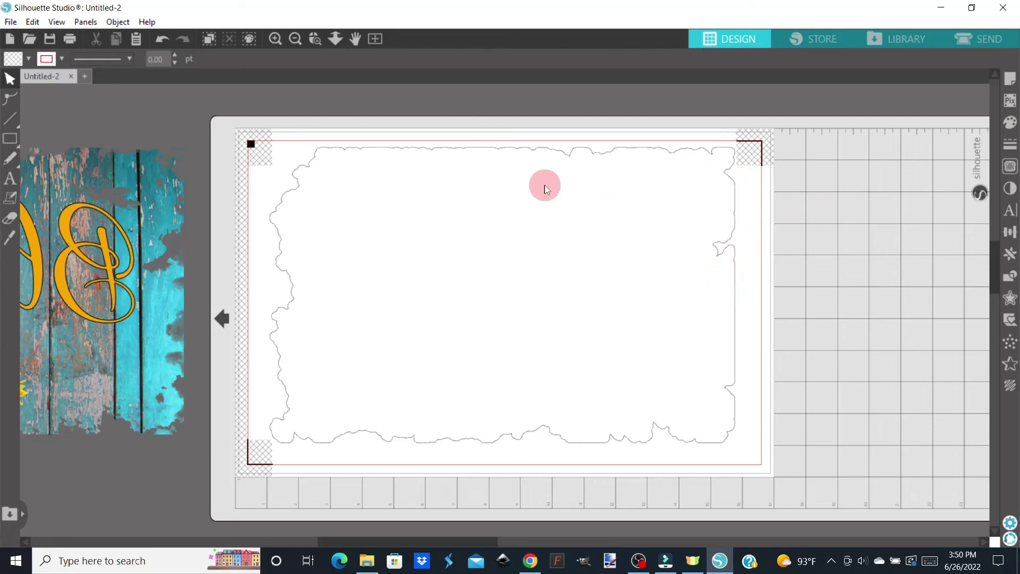
{"action": "left_click", "coordinate": [285, 425]}
{"action": "key", "text": "Delete"}
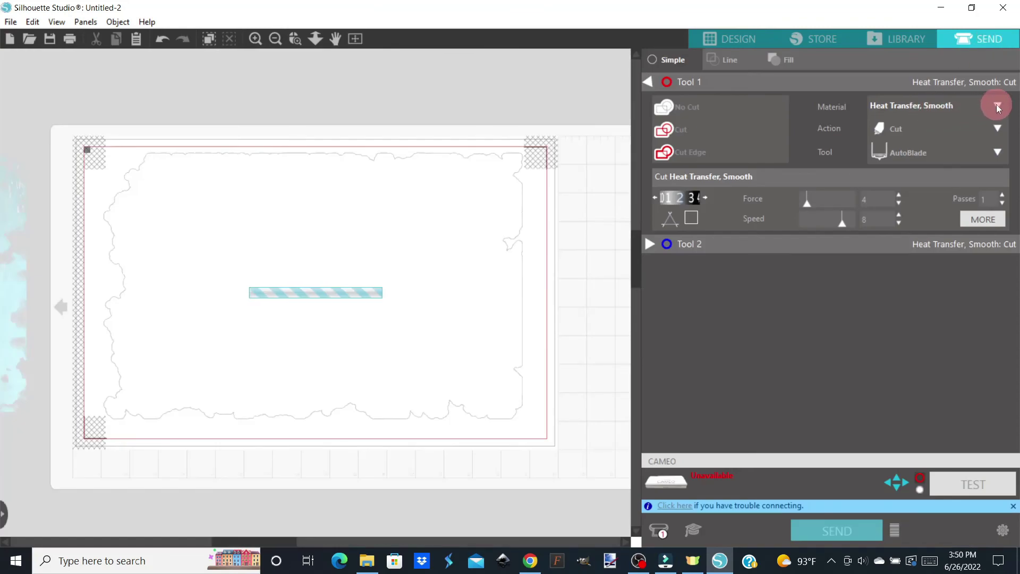
Choose Heat Transfer, Glitter as the cut material for the offset outline.
{"action": "left_click", "coordinate": [998, 106]}
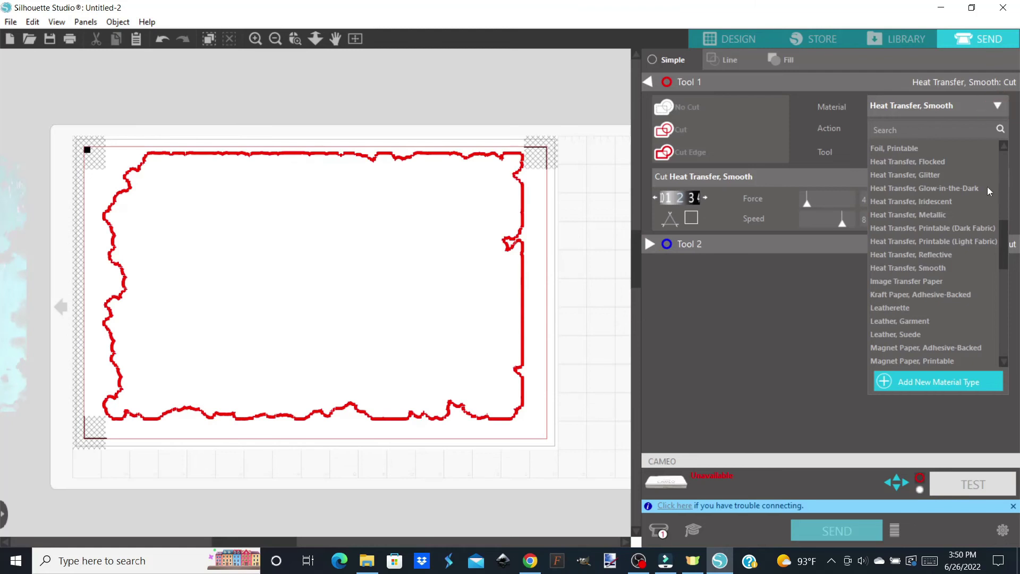
{"action": "left_click", "coordinate": [1006, 267]}
{"action": "left_click_drag", "start_coordinate": [1007, 268], "coordinate": [999, 328]}
{"action": "scroll", "coordinate": [996, 257], "scroll_direction": "up", "scroll_amount": 8}
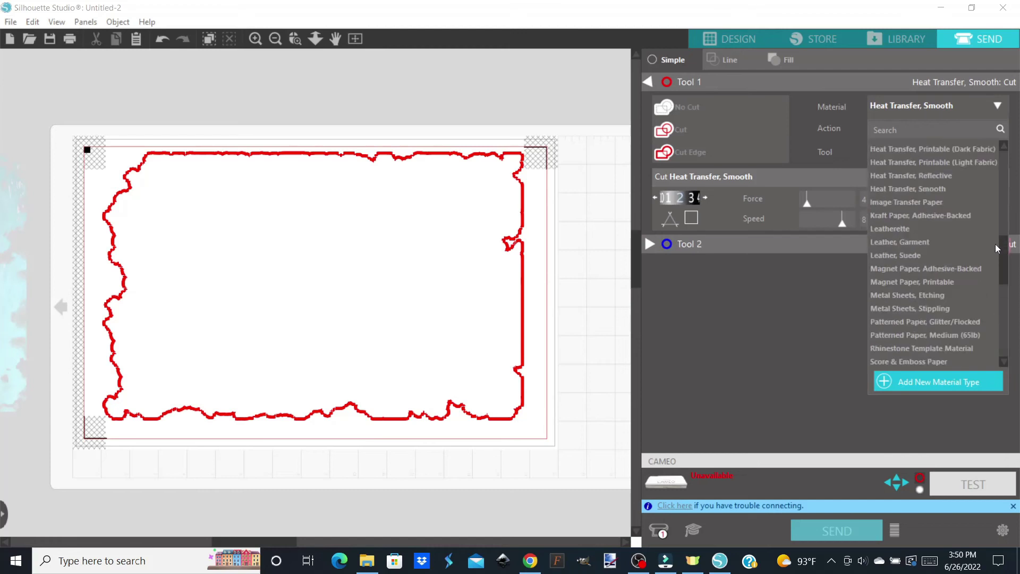
{"action": "scroll", "coordinate": [996, 243], "scroll_direction": "down", "scroll_amount": 1}
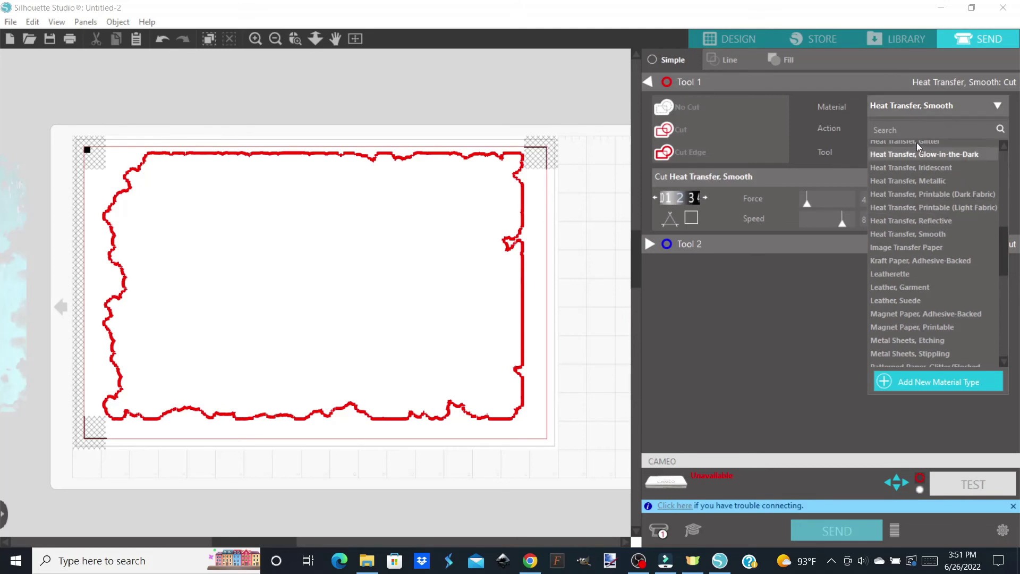
{"action": "left_click", "coordinate": [1003, 149]}
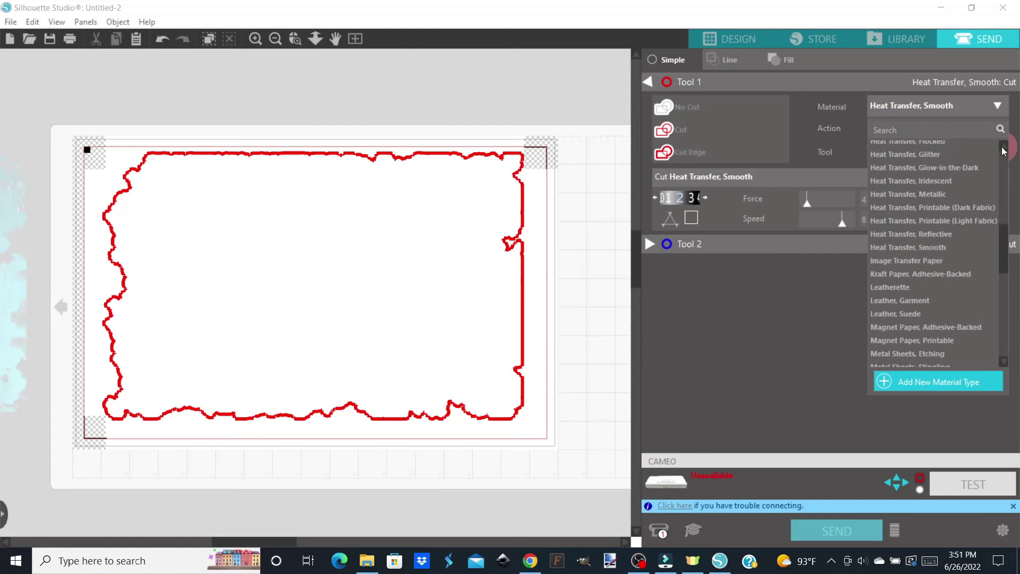
{"action": "left_click", "coordinate": [907, 154]}
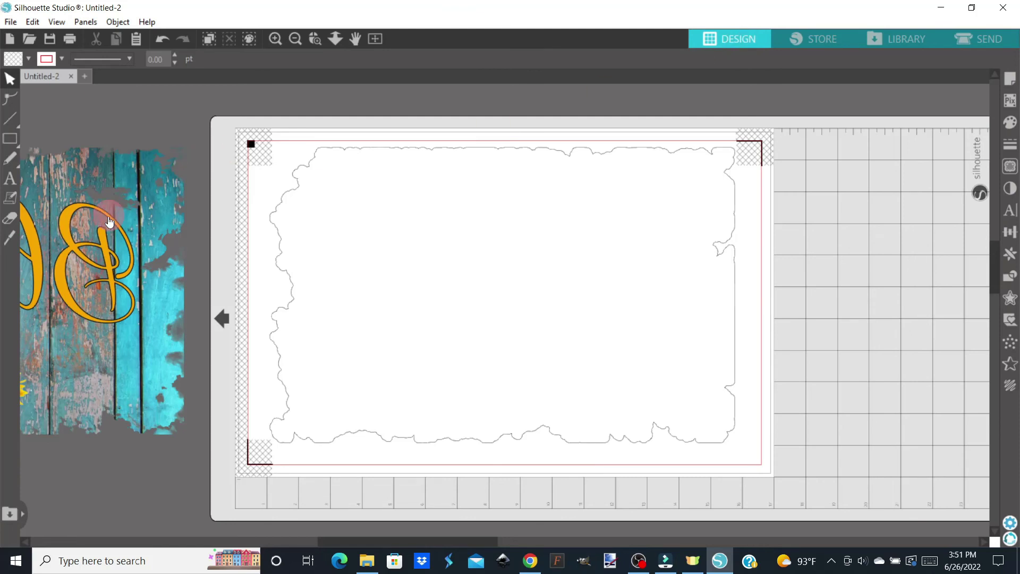
Move the wood image back inside its outline and flip the whole design so Blessed reads correctly.
{"action": "left_click_drag", "start_coordinate": [105, 231], "coordinate": [651, 229]}
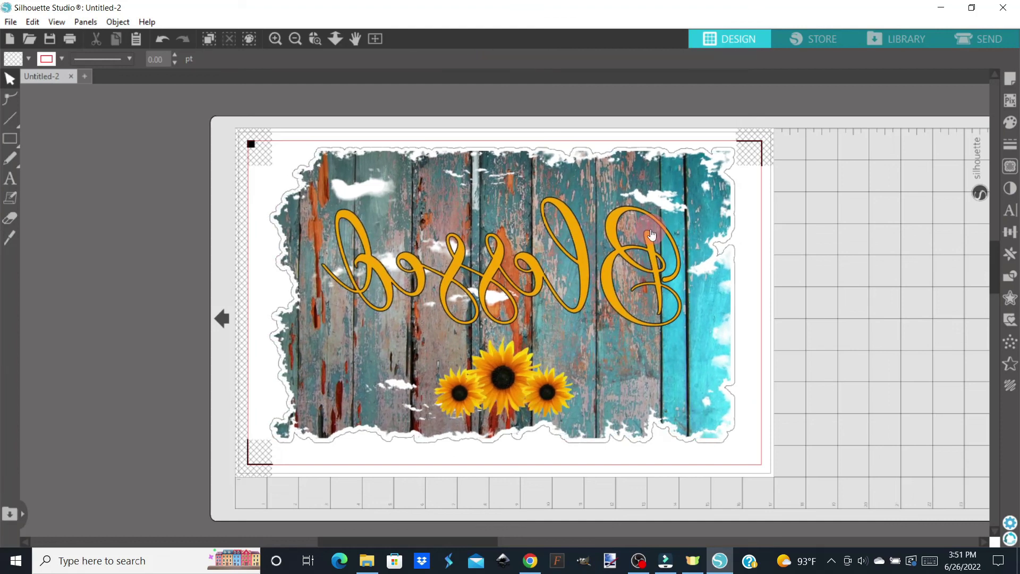
{"action": "left_click", "coordinate": [126, 94]}
{"action": "left_click_drag", "start_coordinate": [252, 122], "coordinate": [305, 230]}
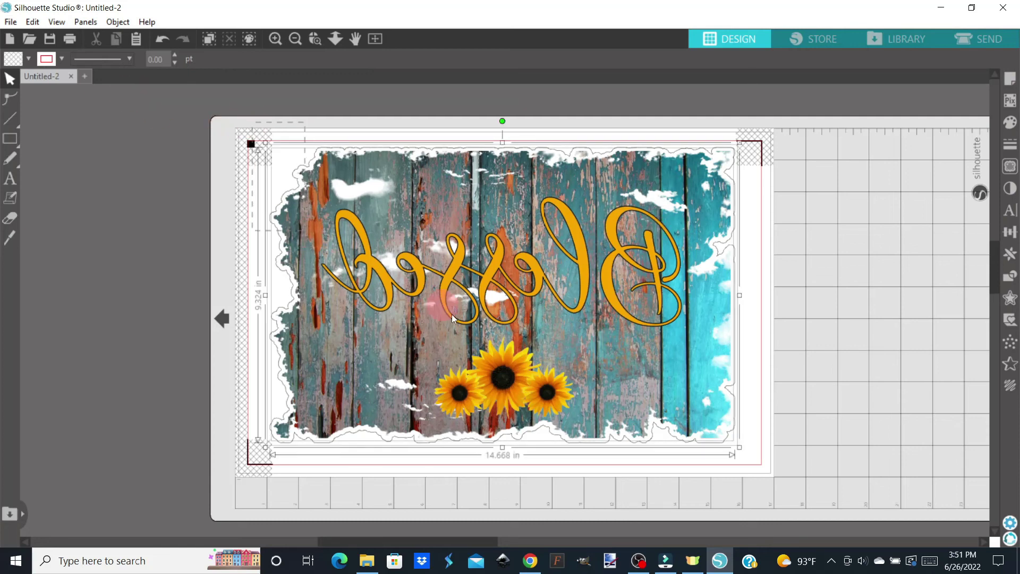
{"action": "left_click_drag", "start_coordinate": [549, 358], "coordinate": [831, 492]}
{"action": "right_click", "coordinate": [502, 292]}
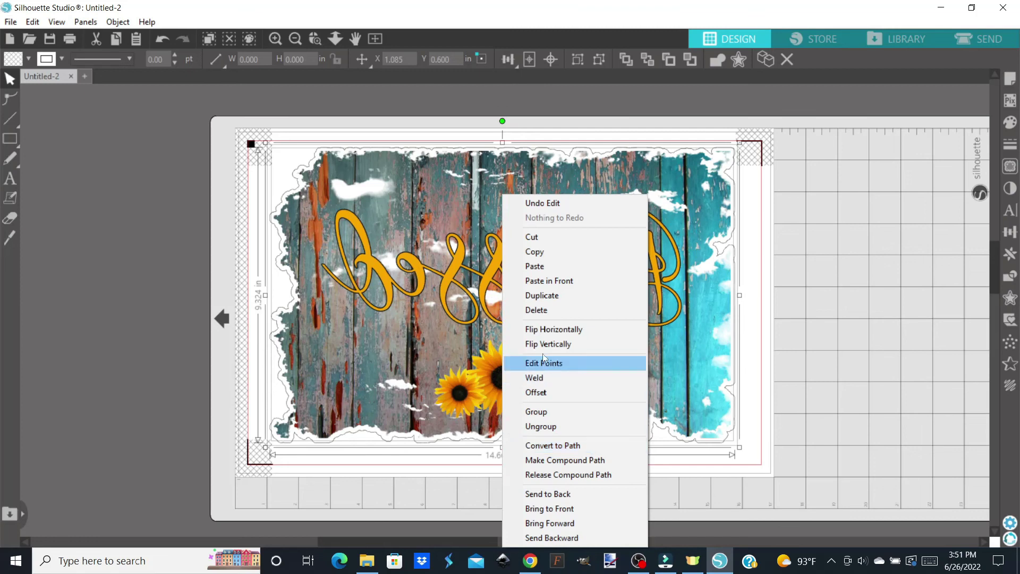
{"action": "left_click", "coordinate": [550, 329]}
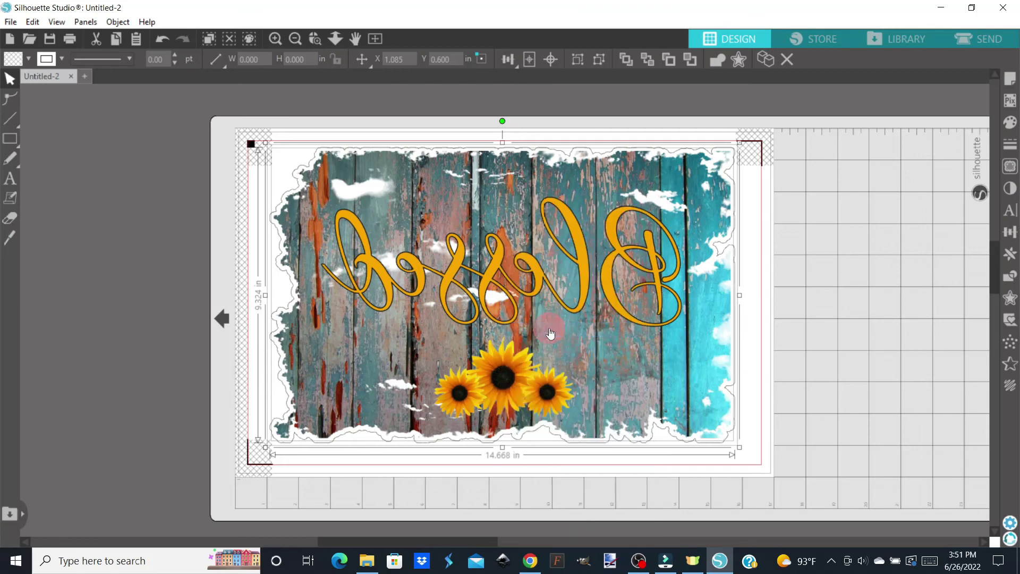
{"action": "key", "text": "ctrl+z"}
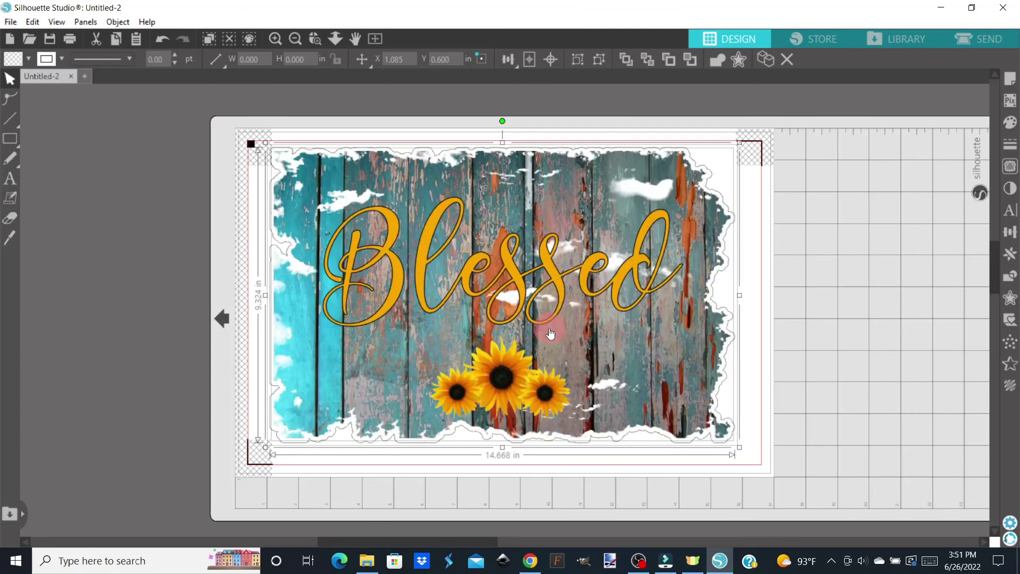